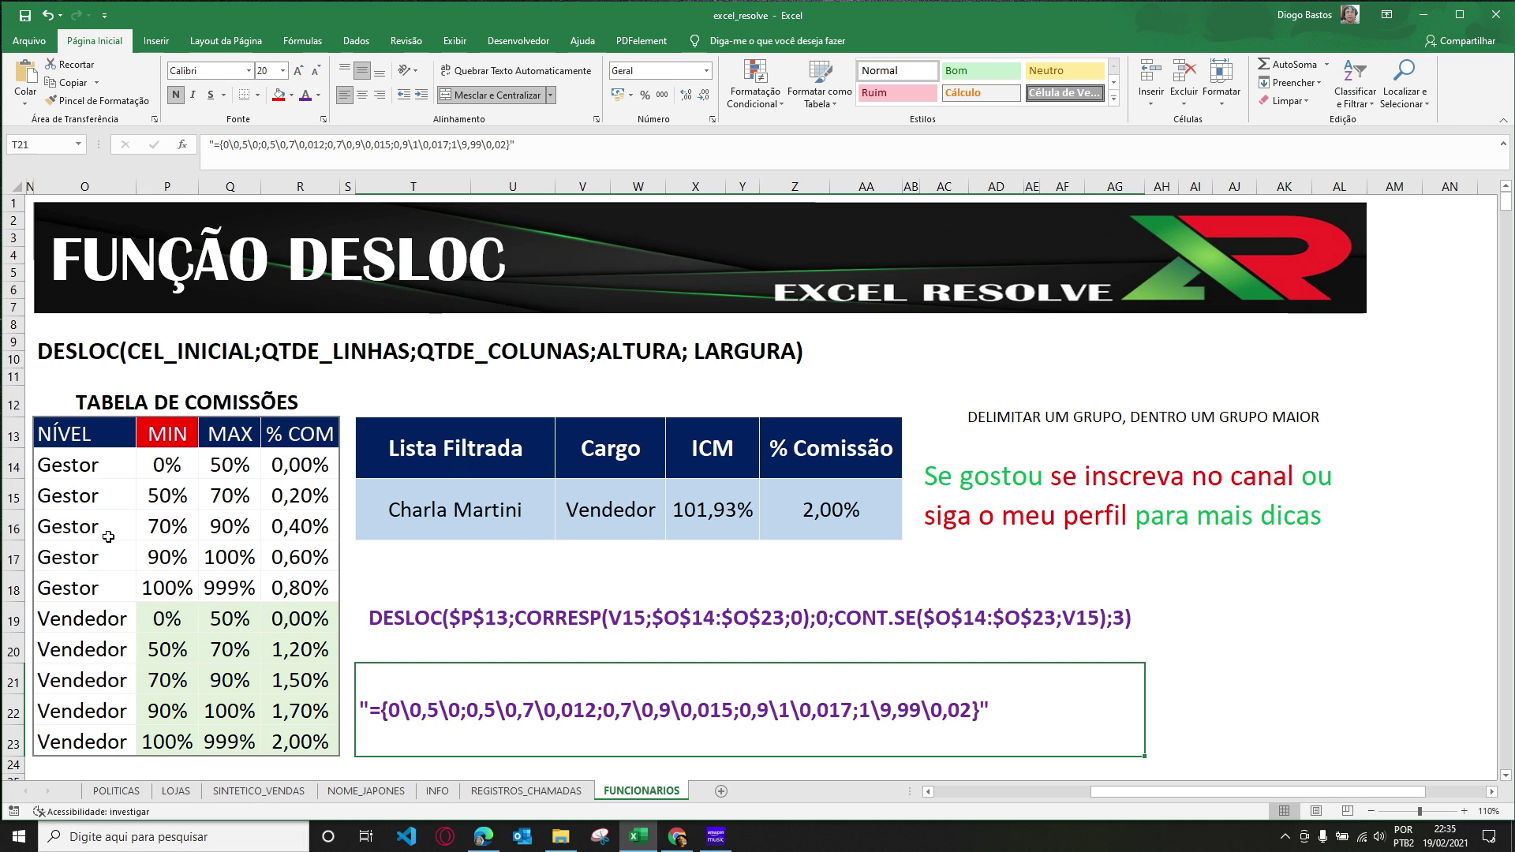
Clear the Lista Filtrada cell, browse its full name list, and enter Mart as the filter text.
left_click(458, 517)
key("Delete")
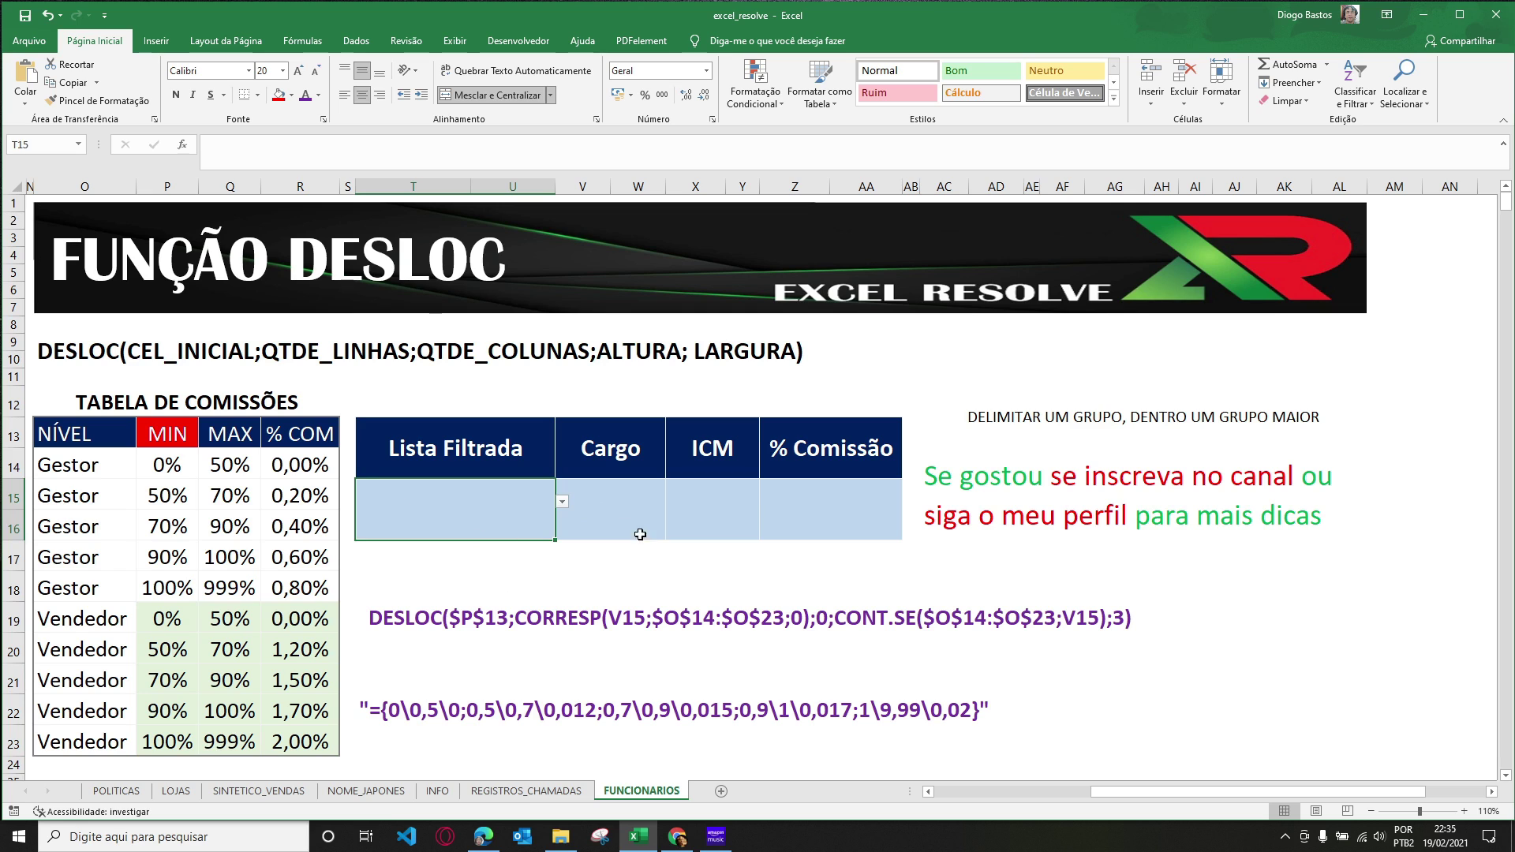
left_click(562, 502)
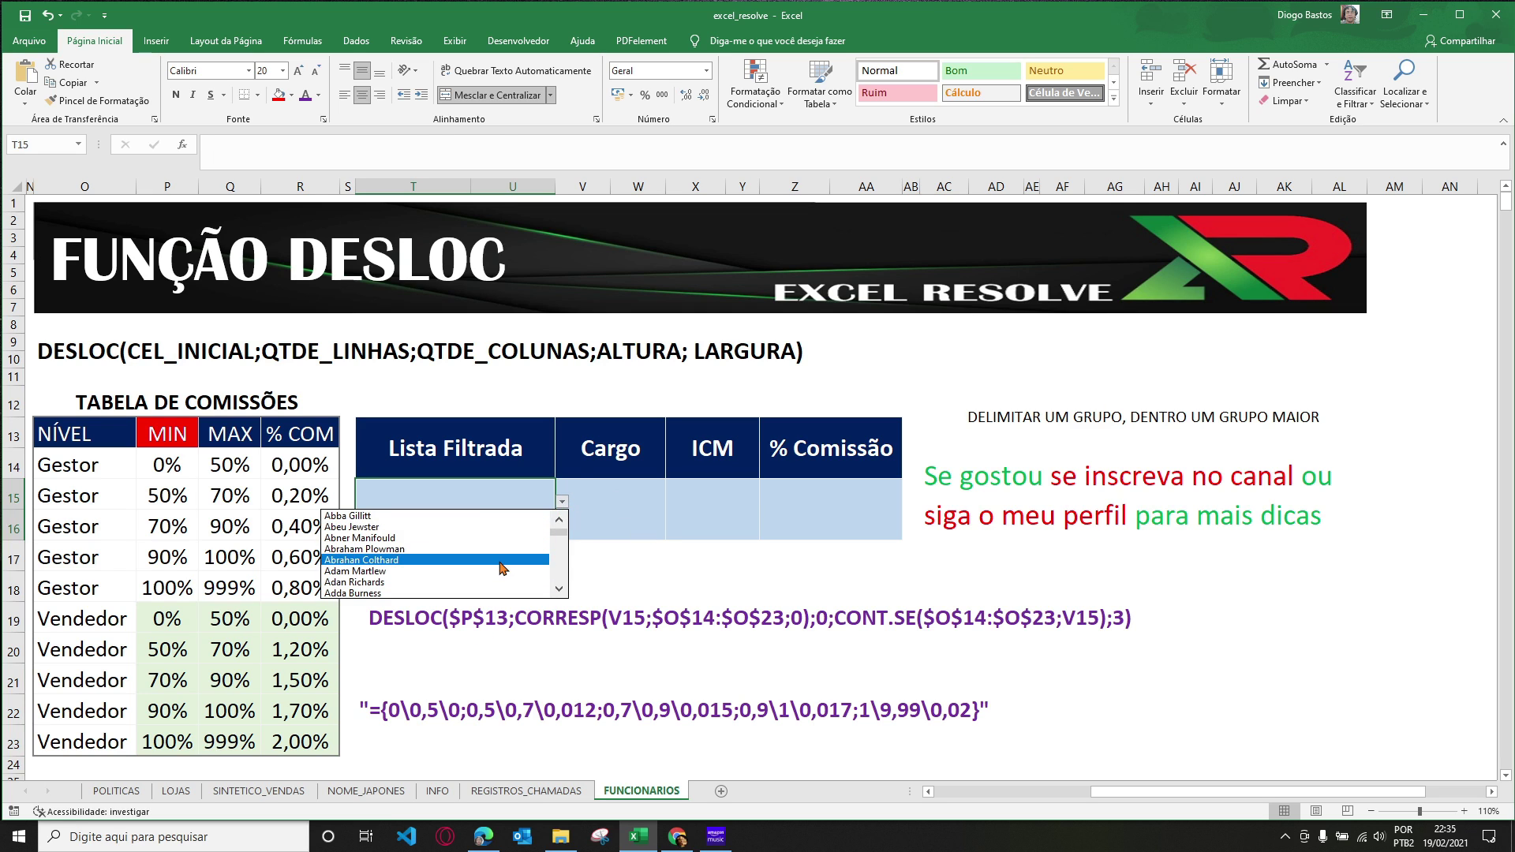
mouse_move(559, 532)
left_mouse_down()
mouse_move(568, 580)
mouse_move(566, 550)
left_mouse_up()
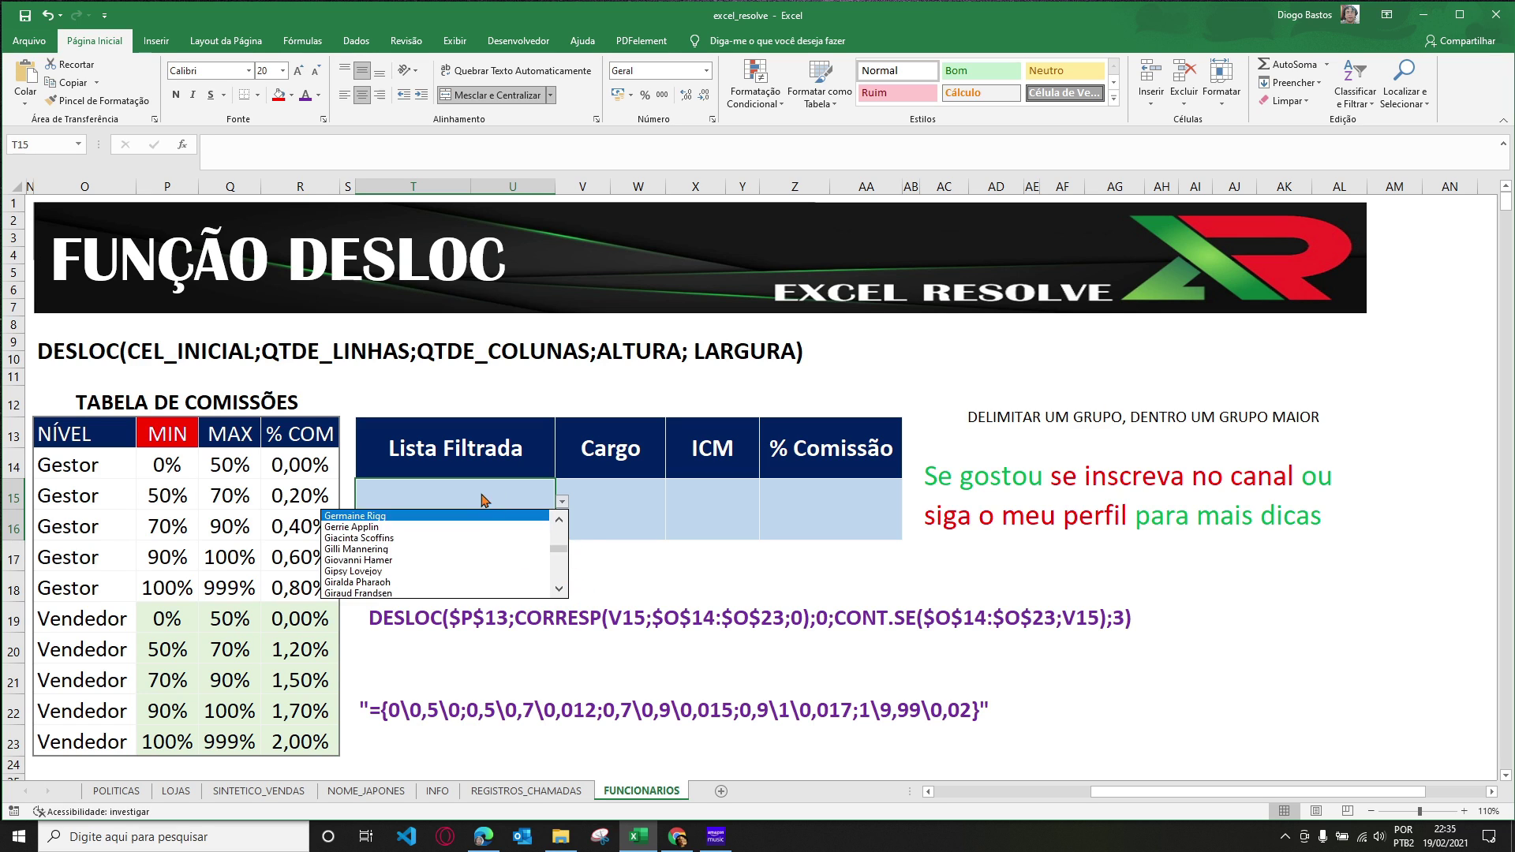
left_click(480, 498)
type("Mart")
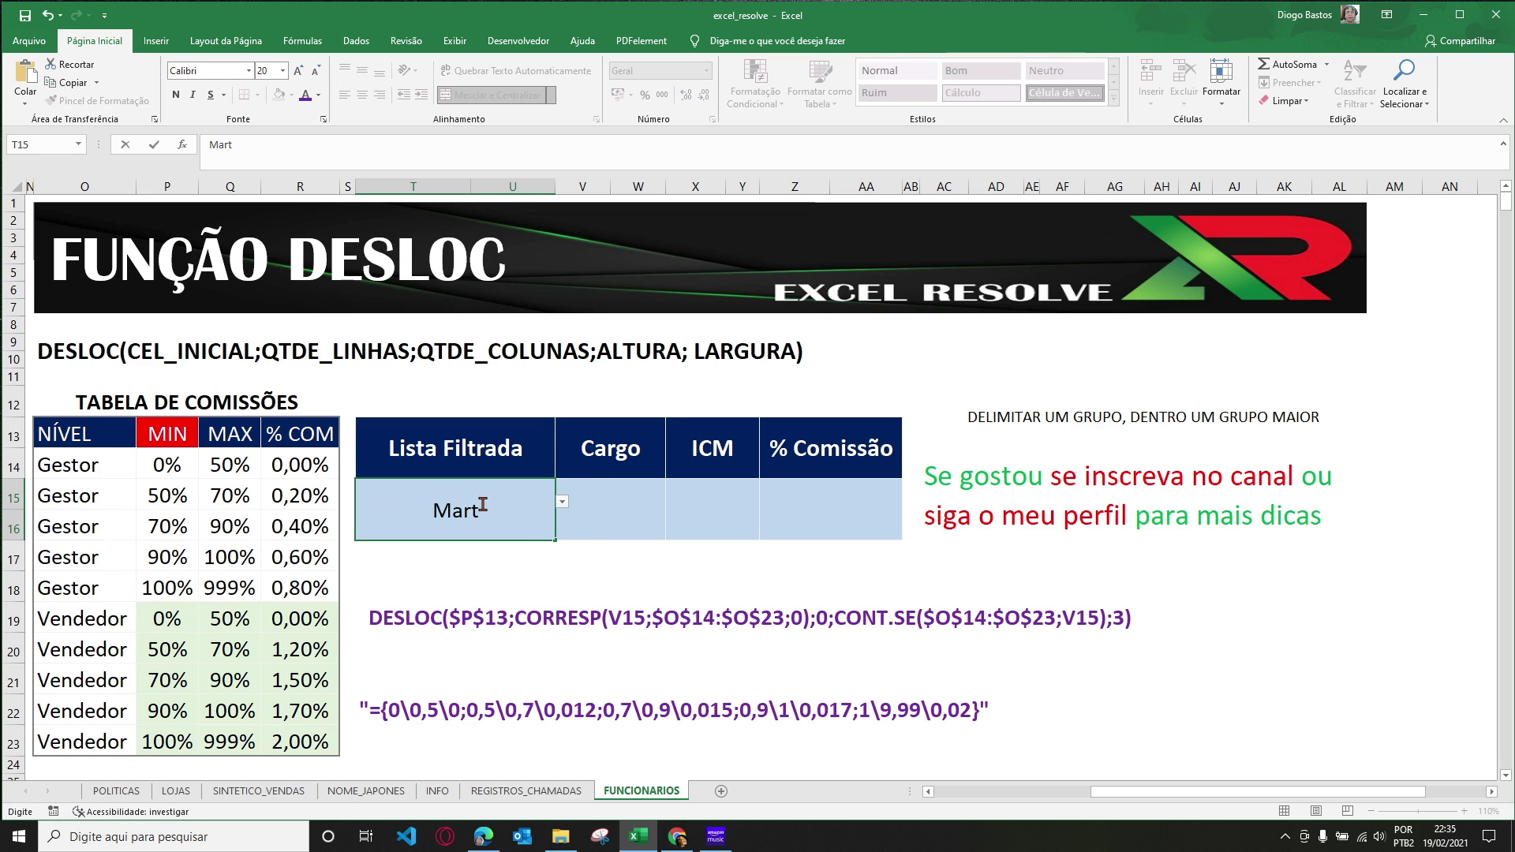
key("ctrl+Return")
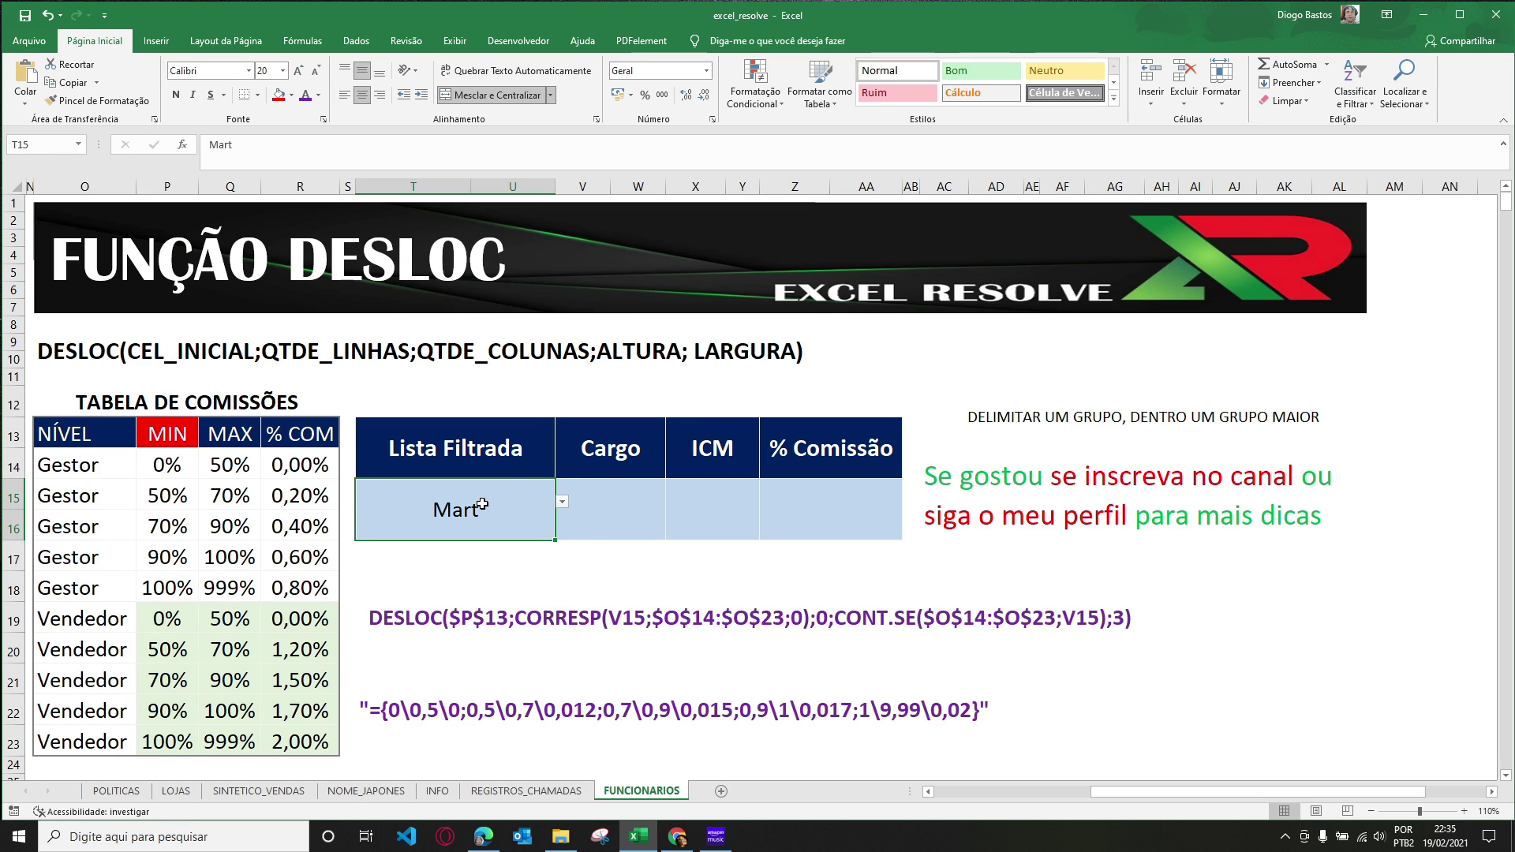
Choose the third matching employee from the Lista Filtrada options filtered by Mart.
double_click(574, 506)
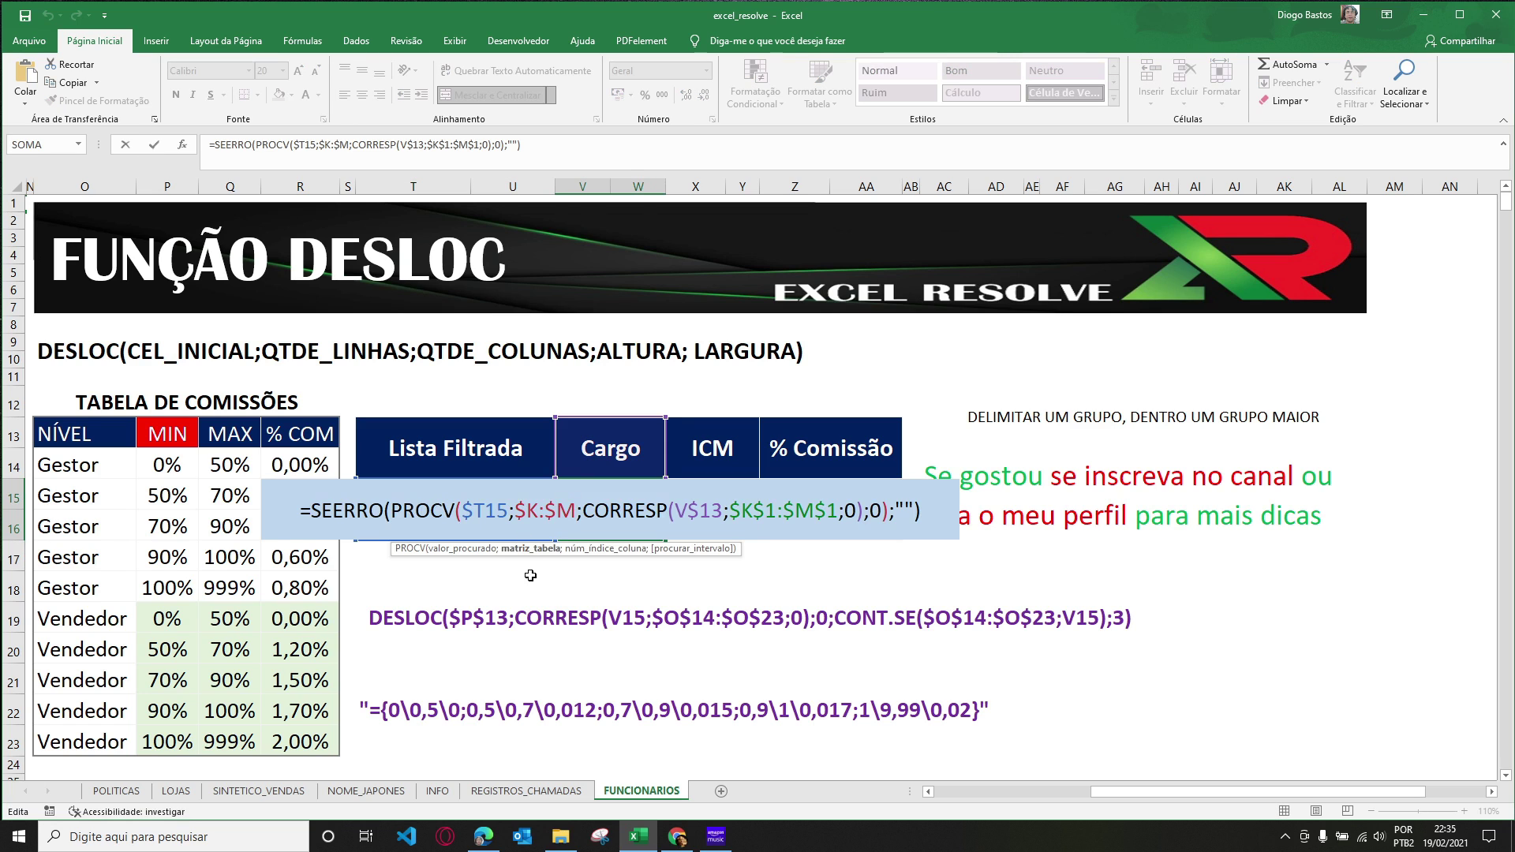
key("Escape")
left_click(537, 505)
left_click(562, 502)
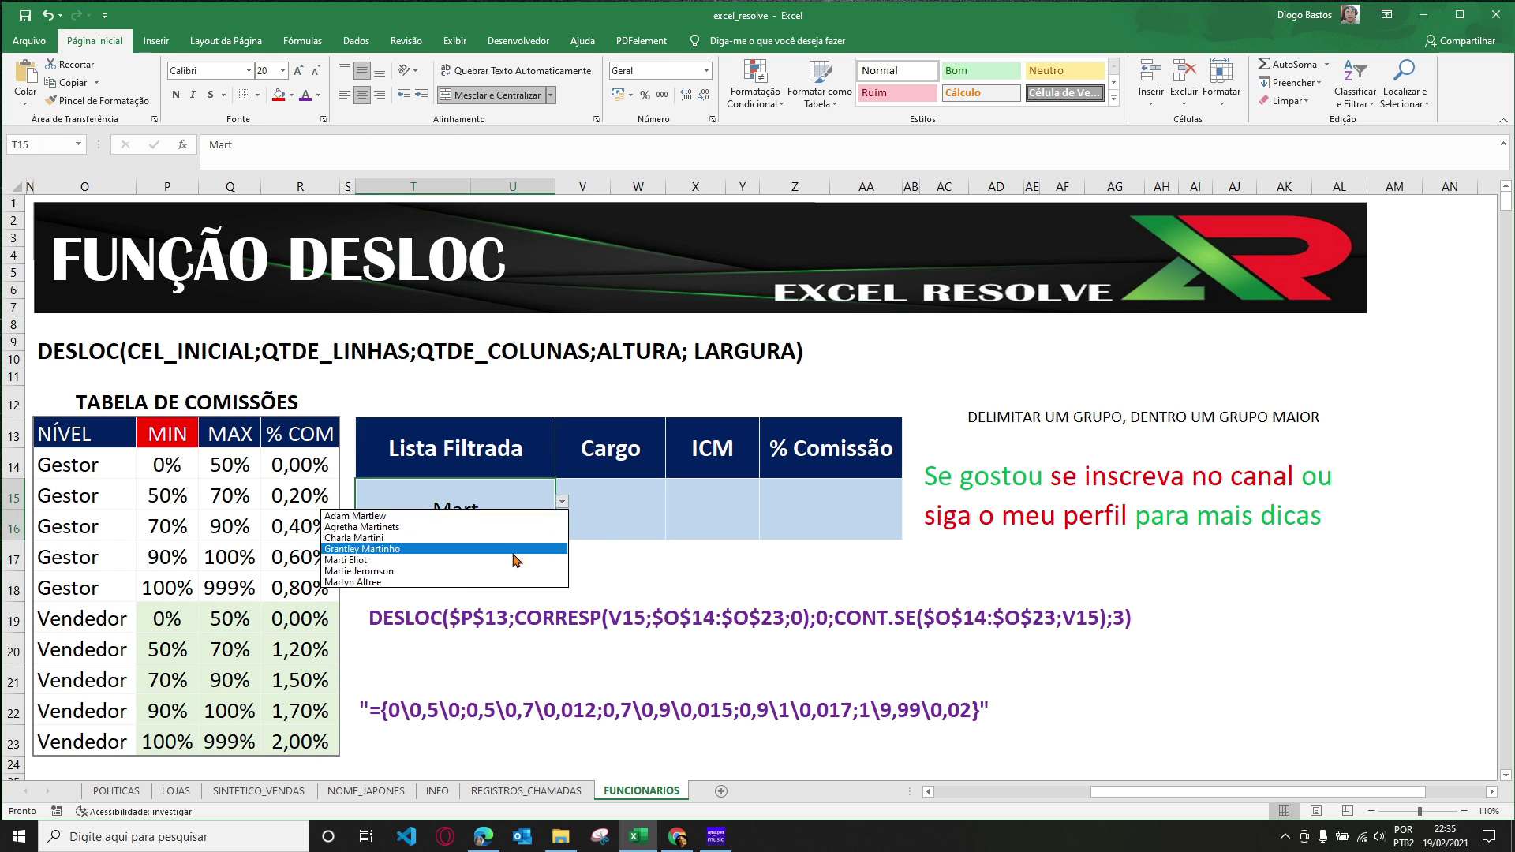
left_click(461, 539)
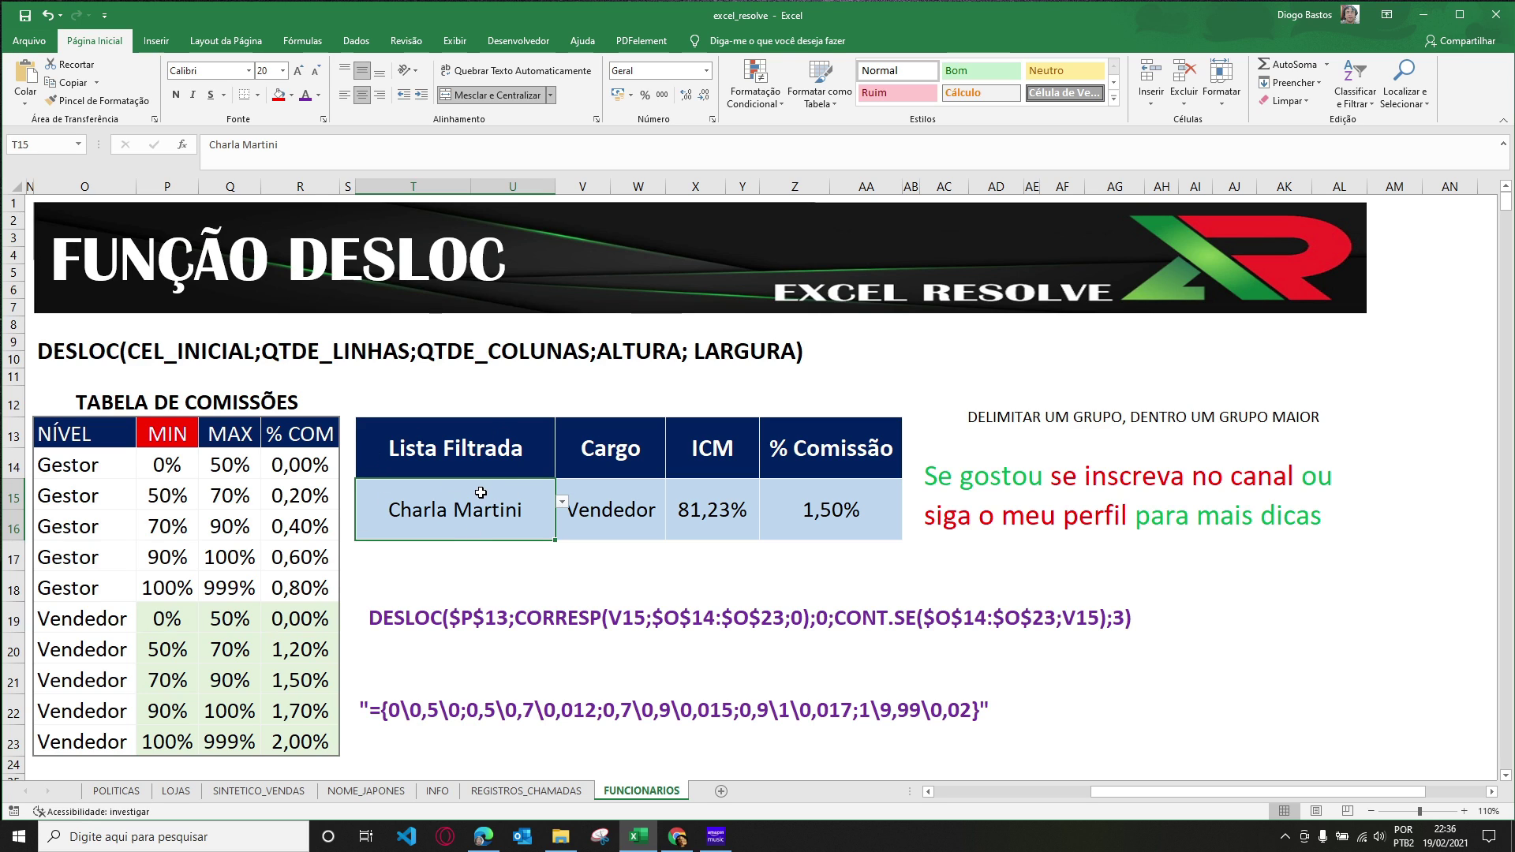
Examine the DESLOC formula's starting cell P13 and its row offset through O14:O23 to the first Vendedor row.
left_click(472, 630)
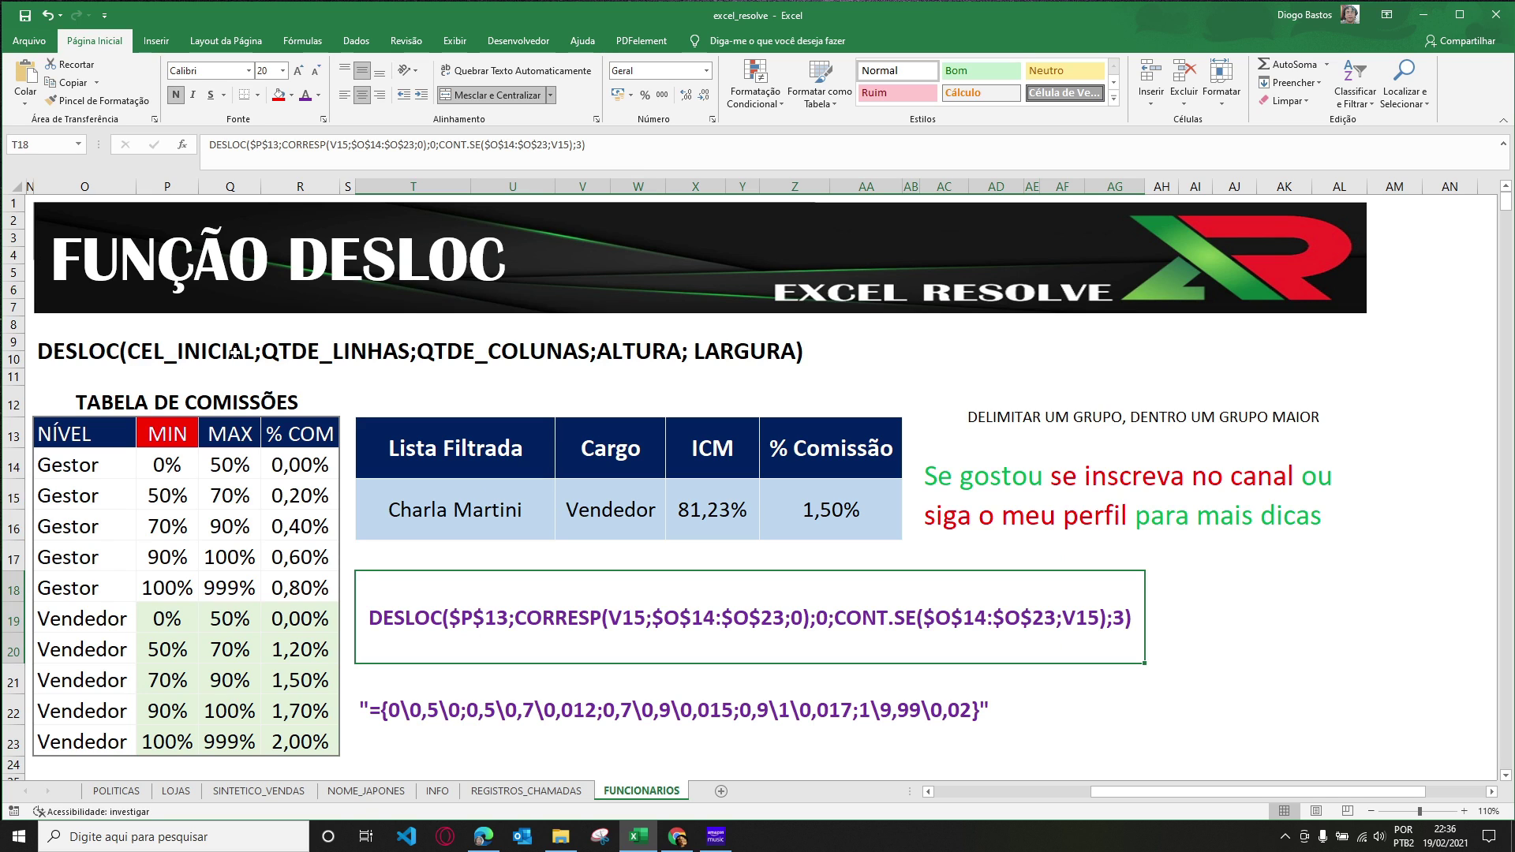
left_click(161, 433)
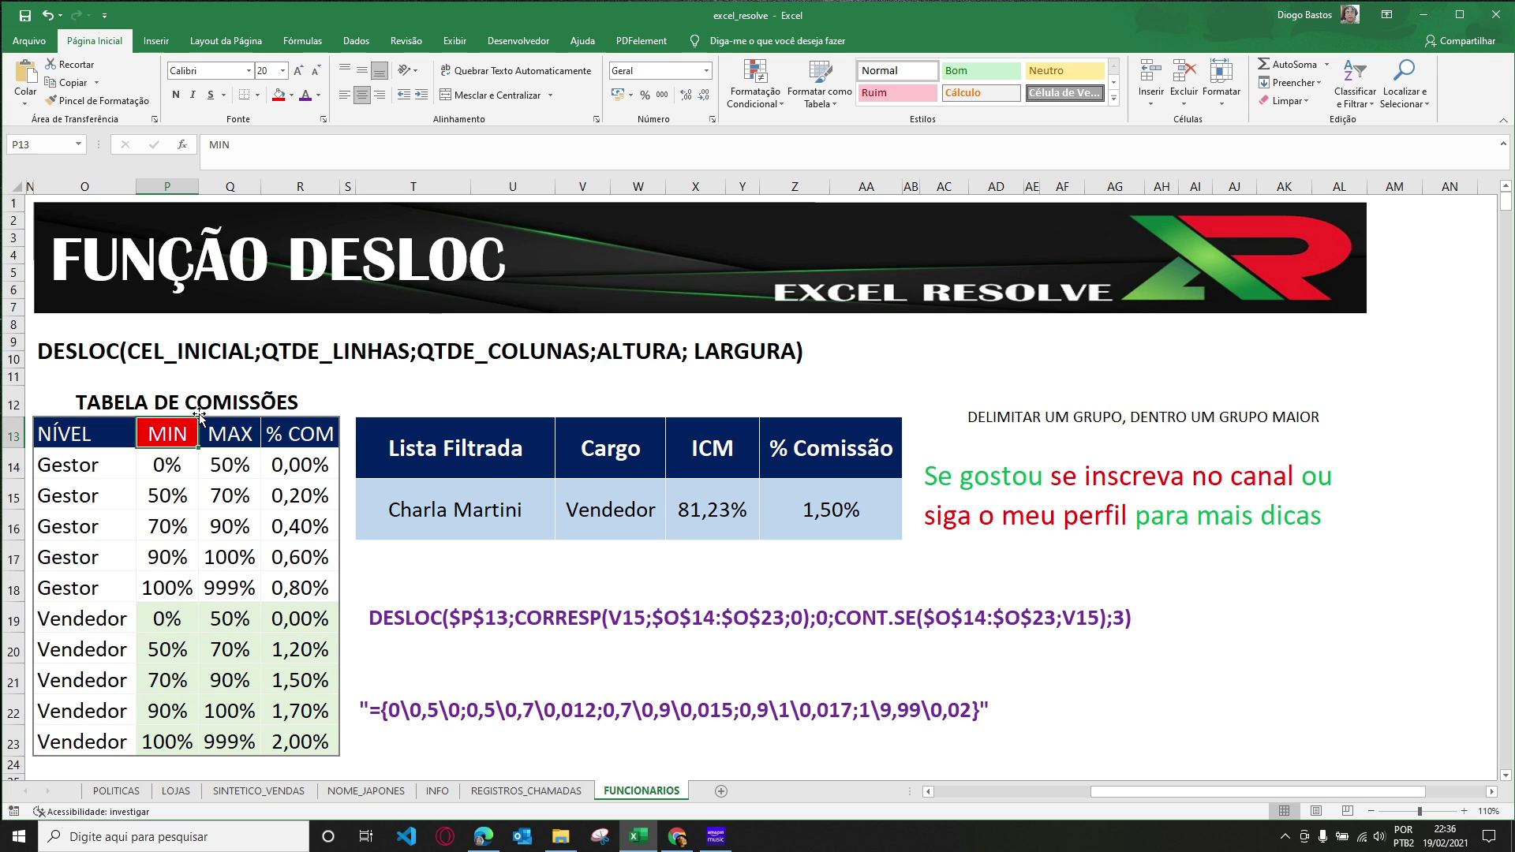
left_click(158, 620)
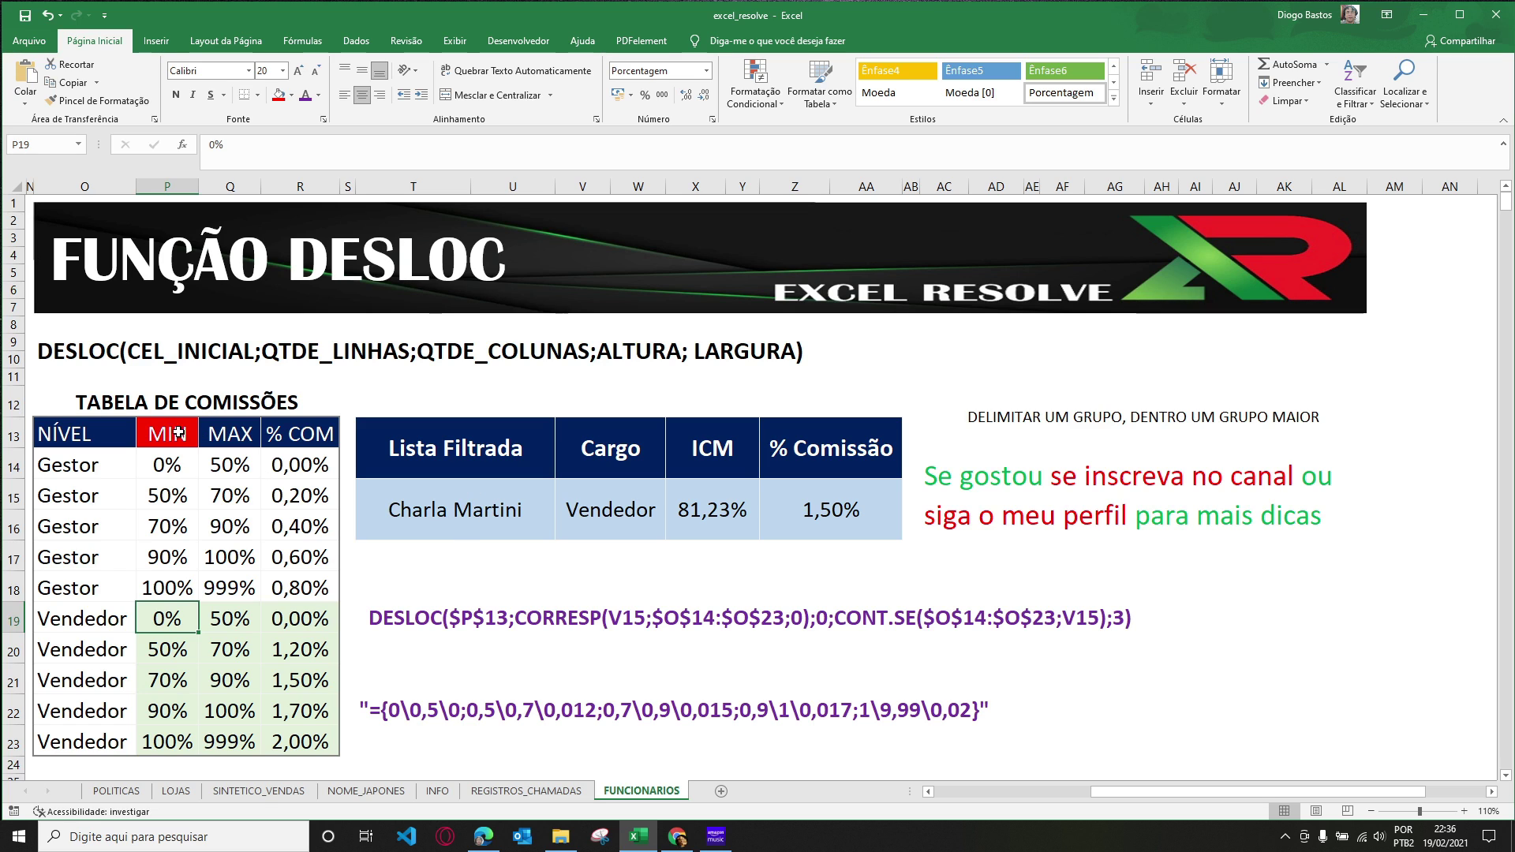
left_click_drag(167, 465, 179, 619)
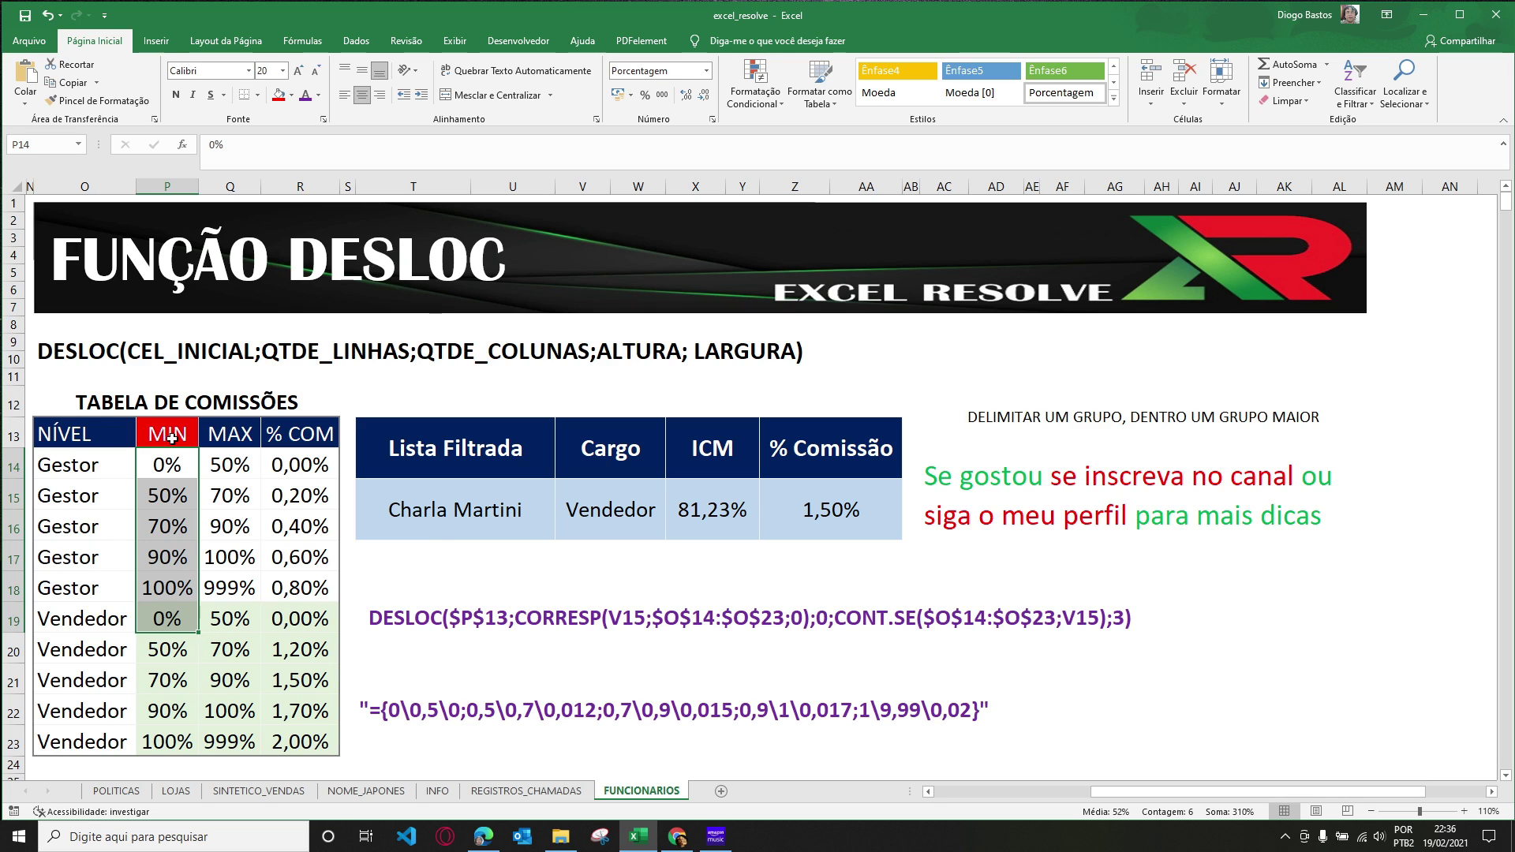
left_click(170, 622)
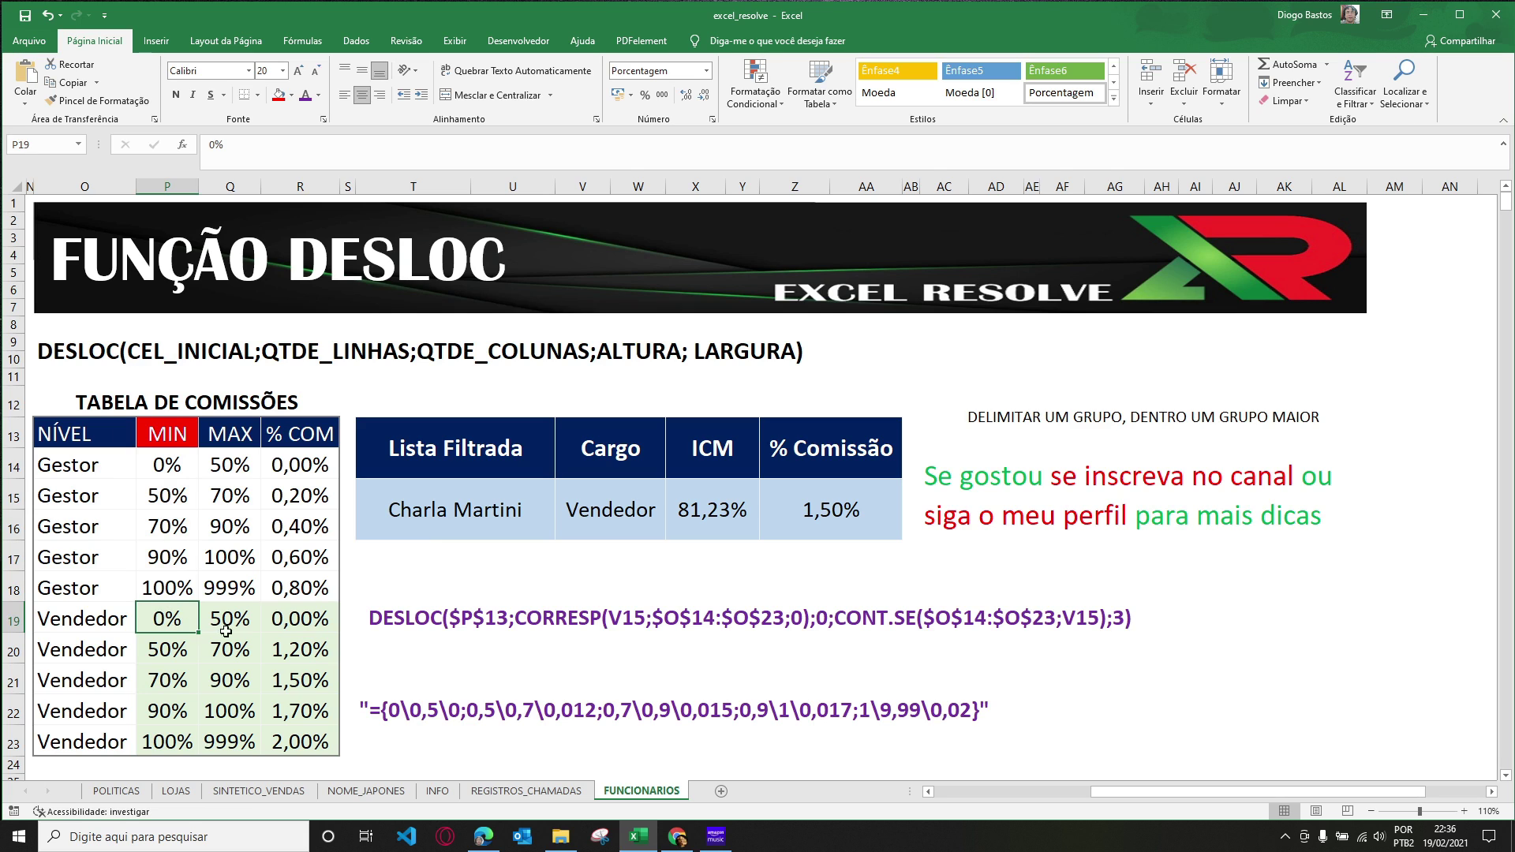
left_click(470, 659)
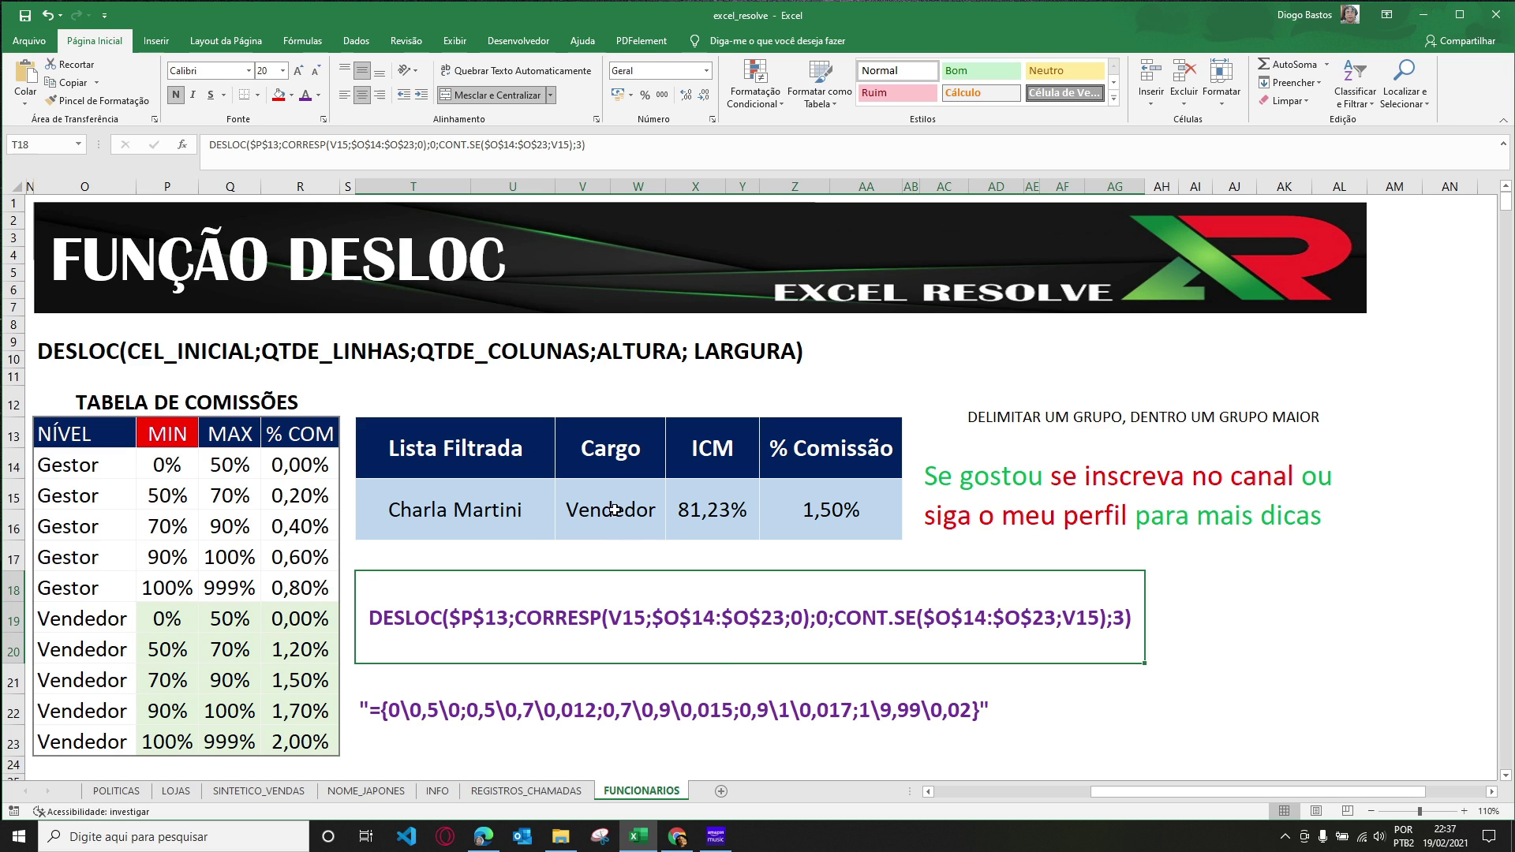
left_click_drag(103, 466, 94, 635)
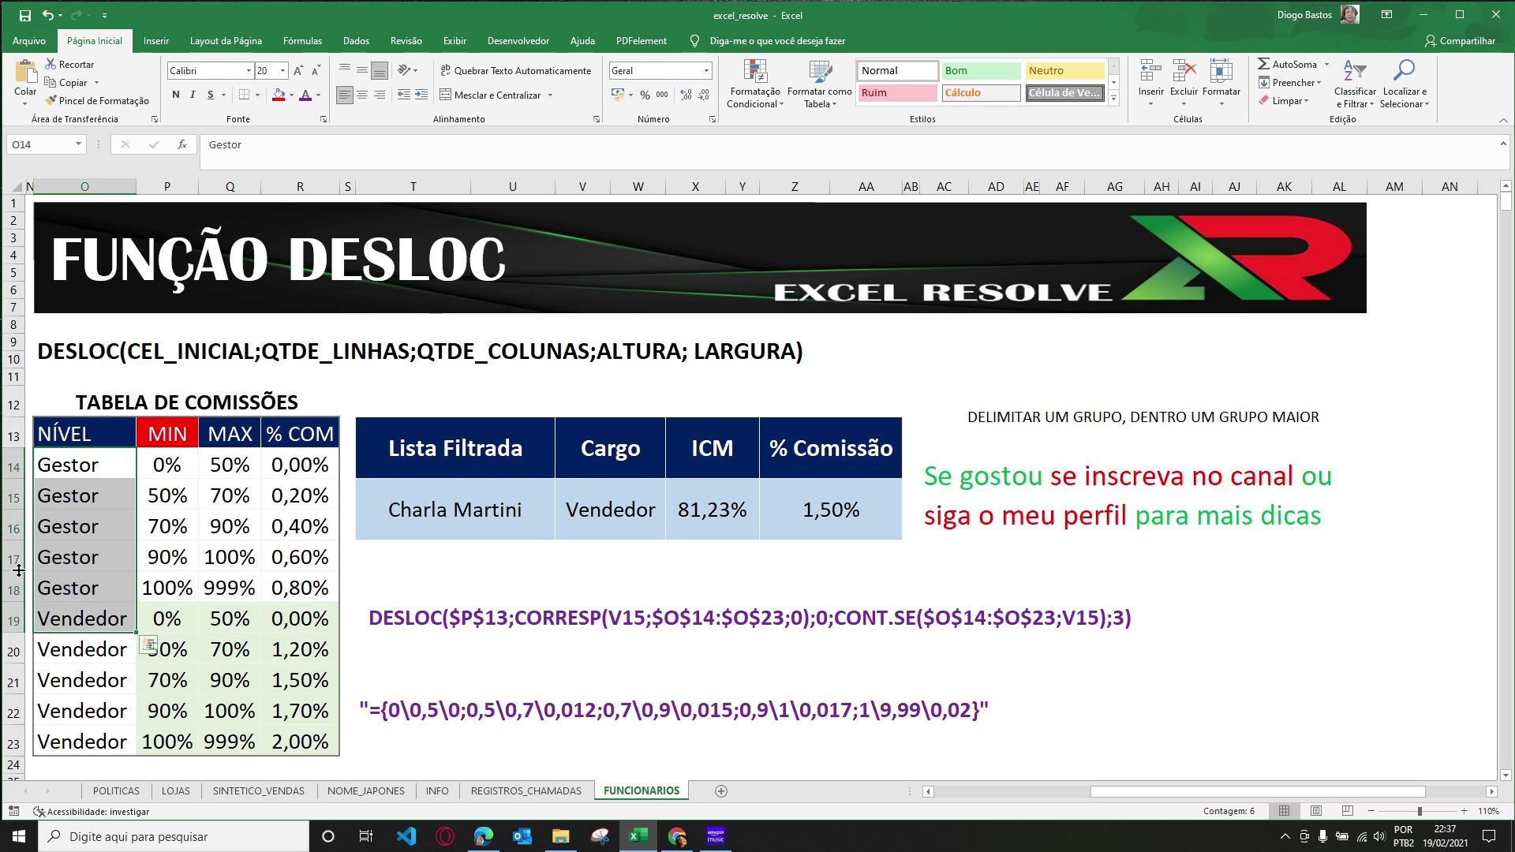
left_click_drag(75, 466, 71, 746)
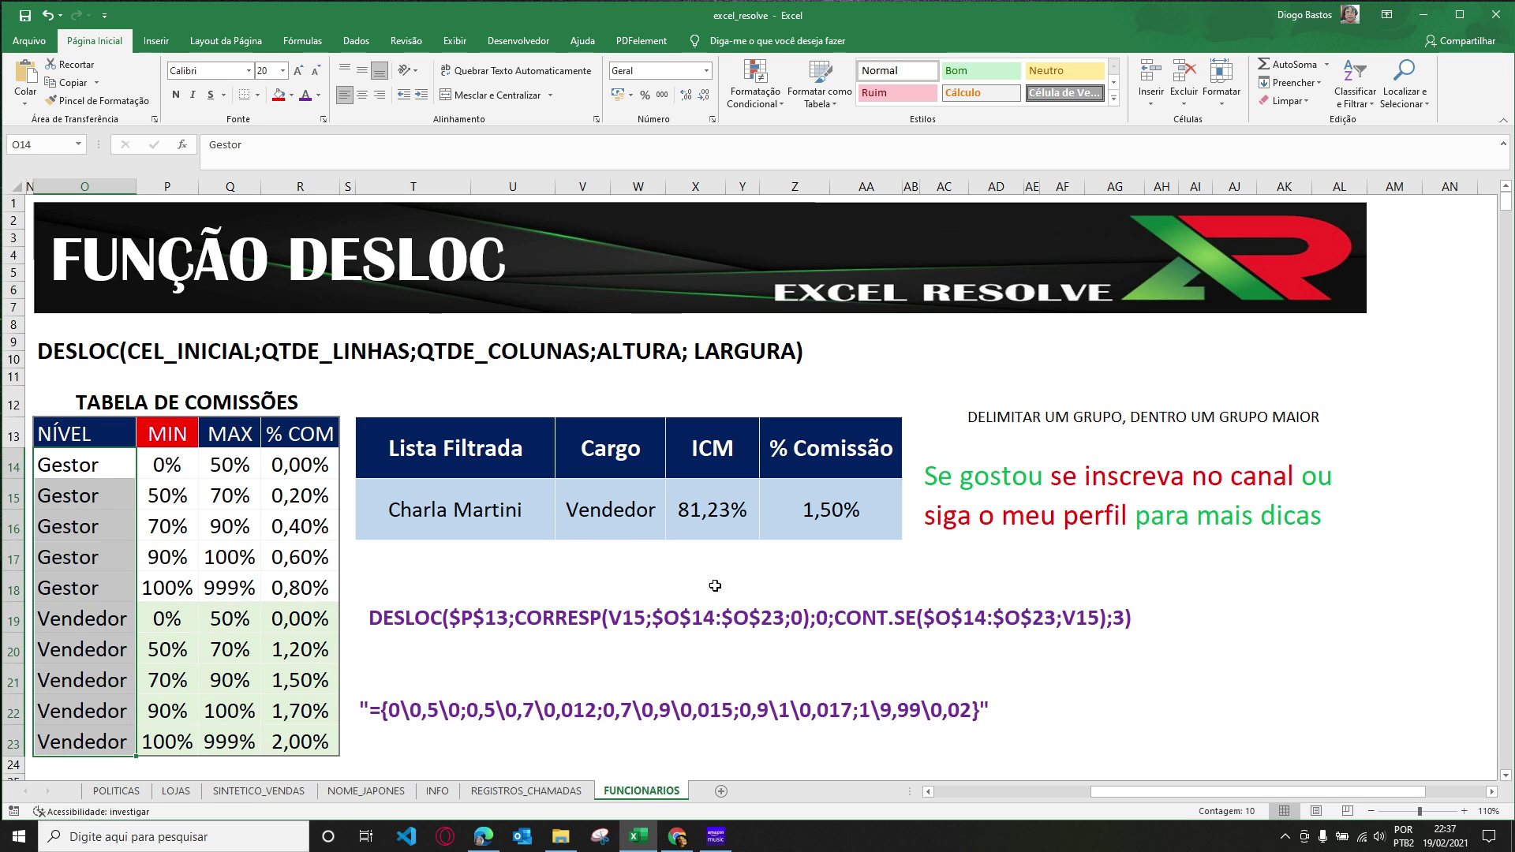
left_click(111, 617)
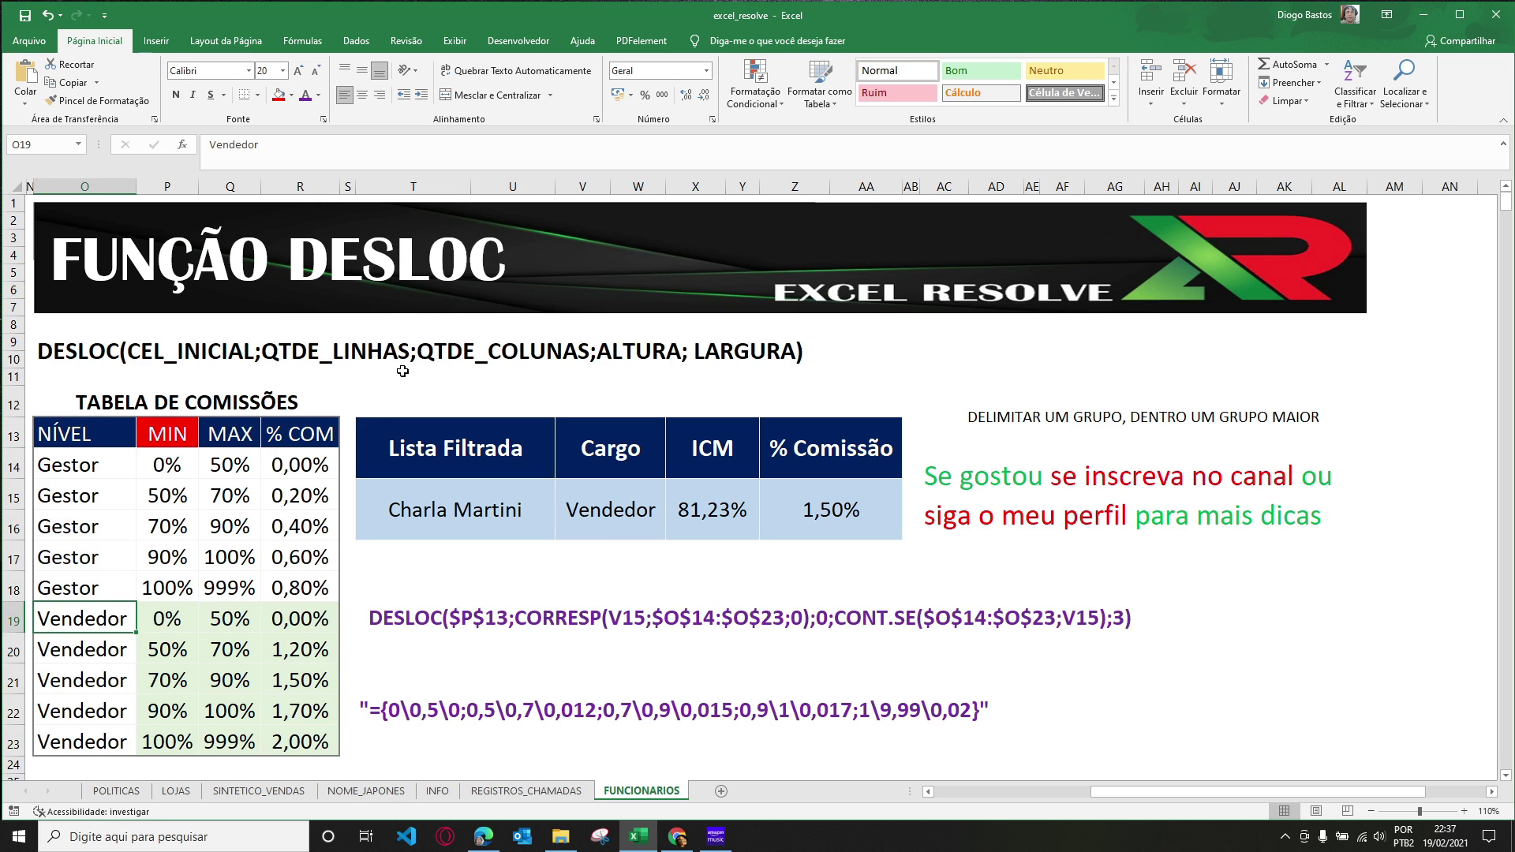
Examine the DESLOC height and width against P19:P23, O19:O23 and P19:R19, then check the formula and array notes.
left_click(163, 624)
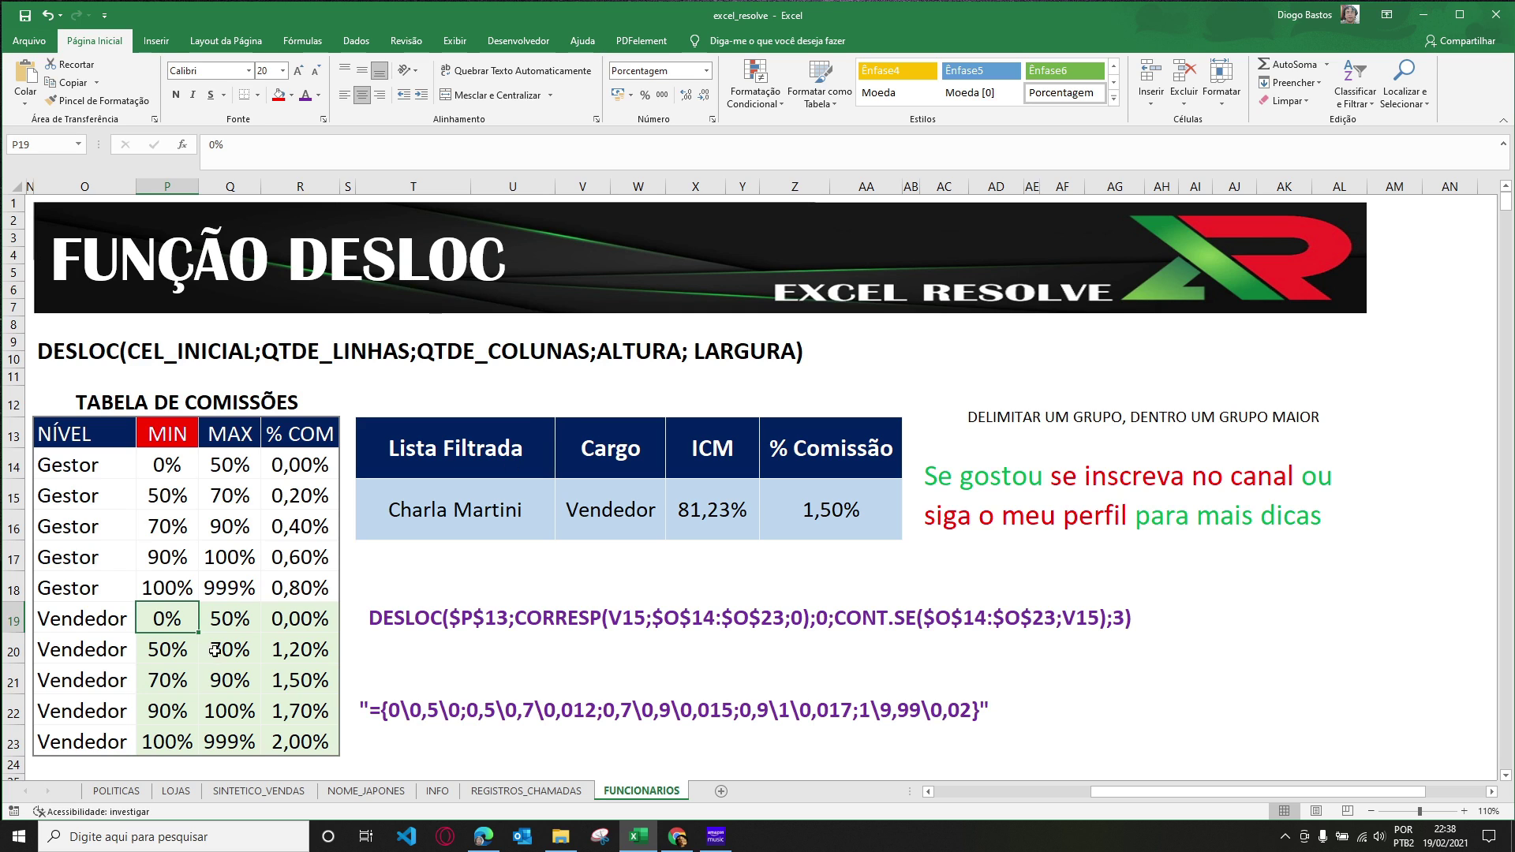
left_click(167, 745, "shift")
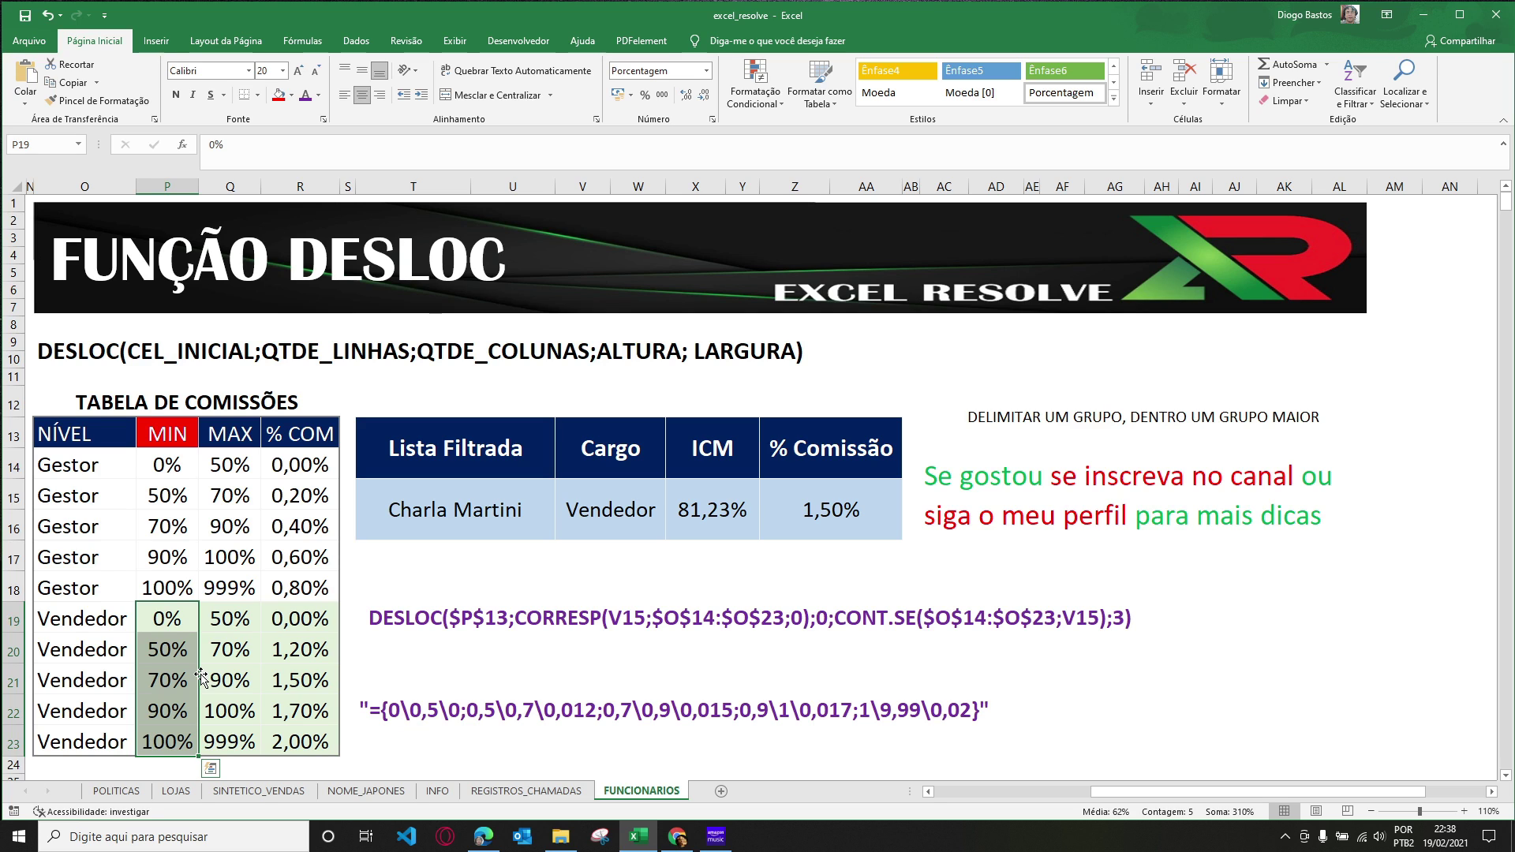
left_click_drag(96, 620, 99, 740)
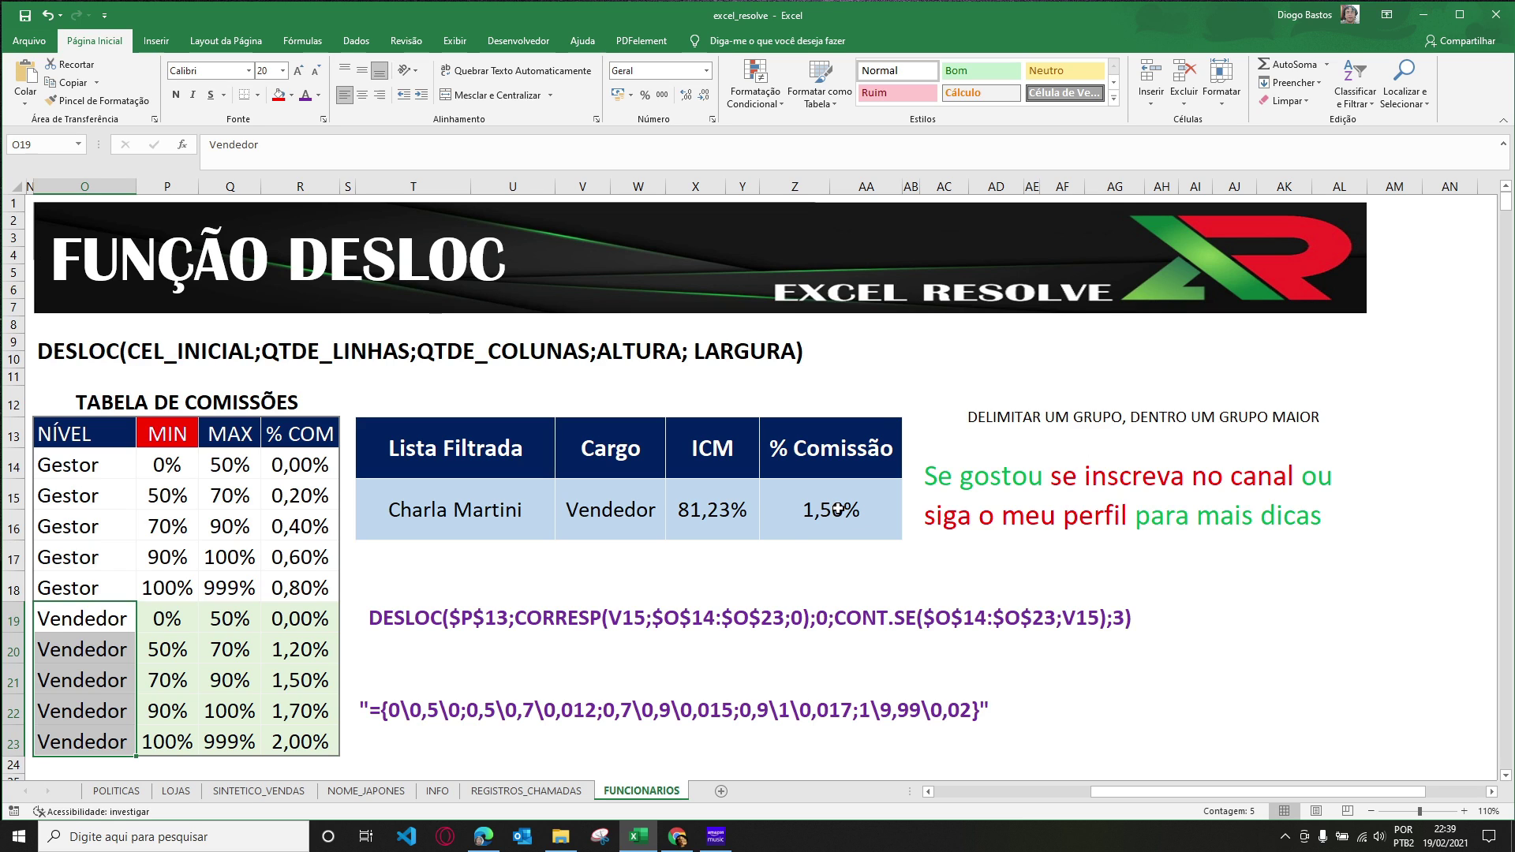
left_click(167, 625)
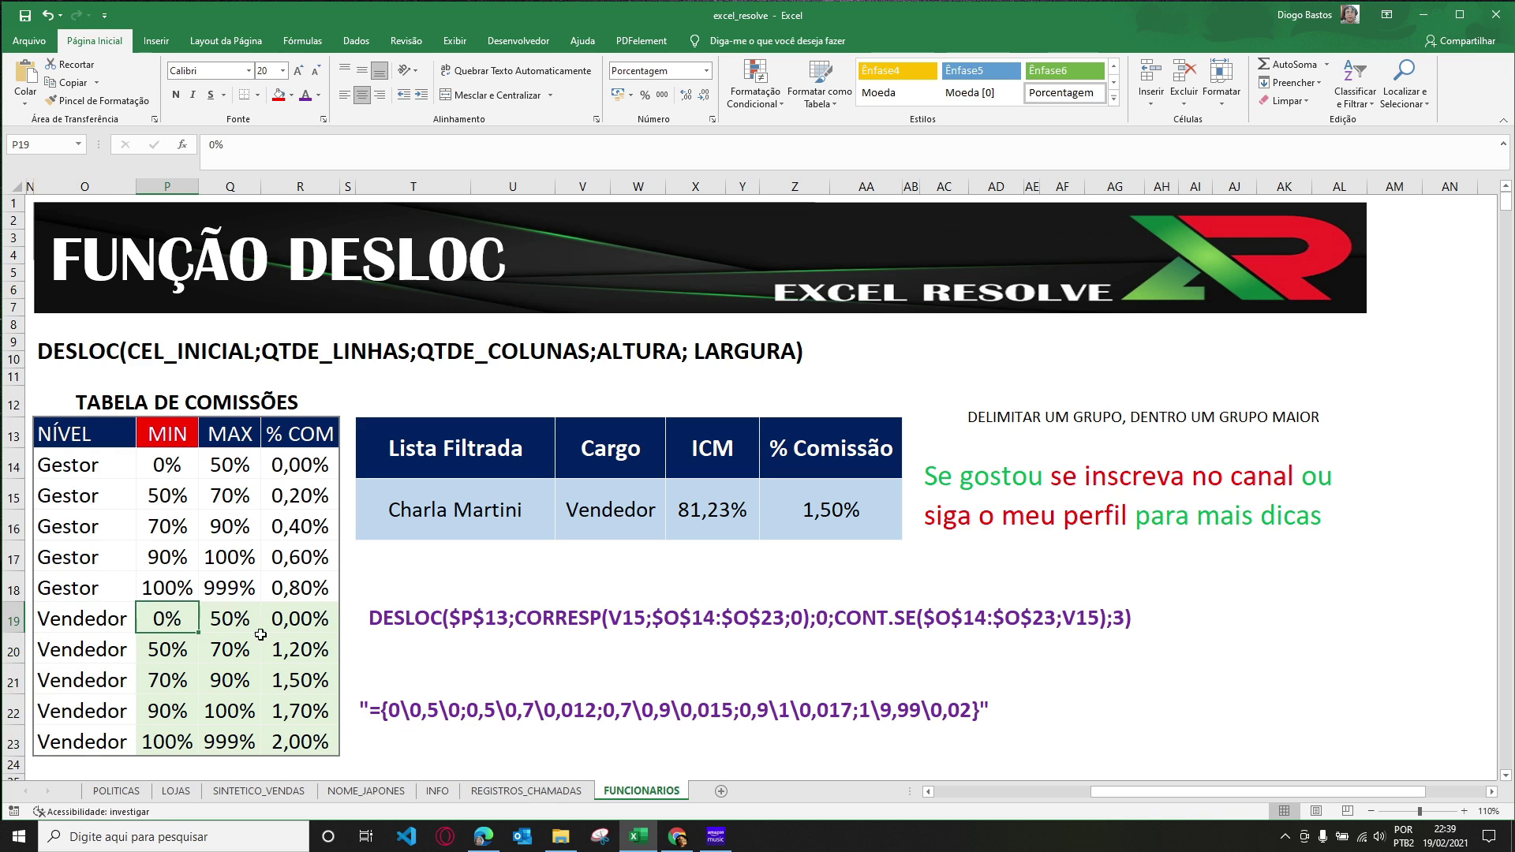
left_click(319, 620, "shift")
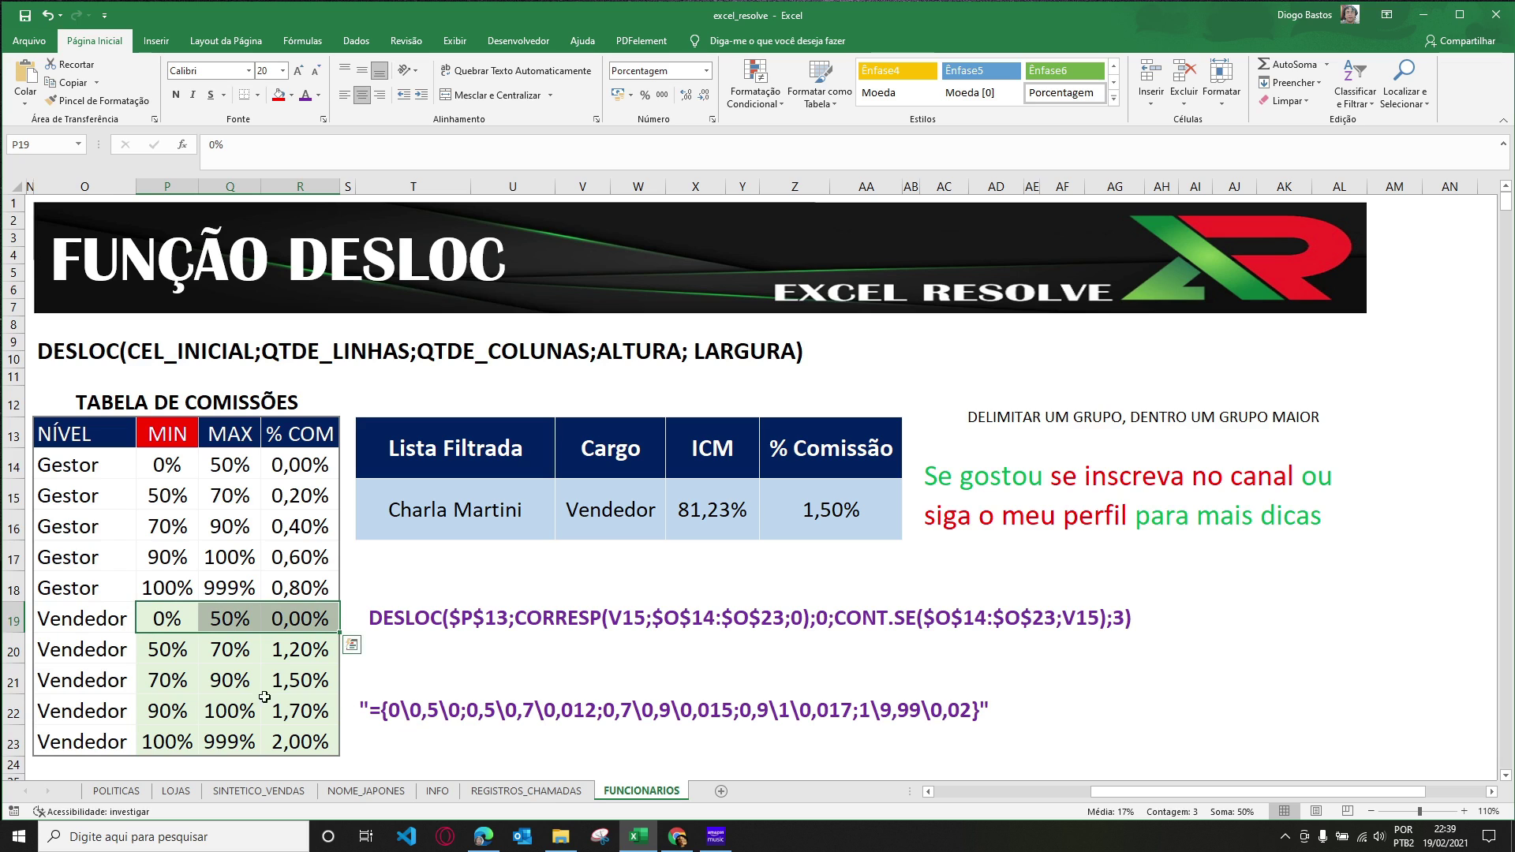
left_click(172, 746, "shift")
left_click(311, 623, "shift")
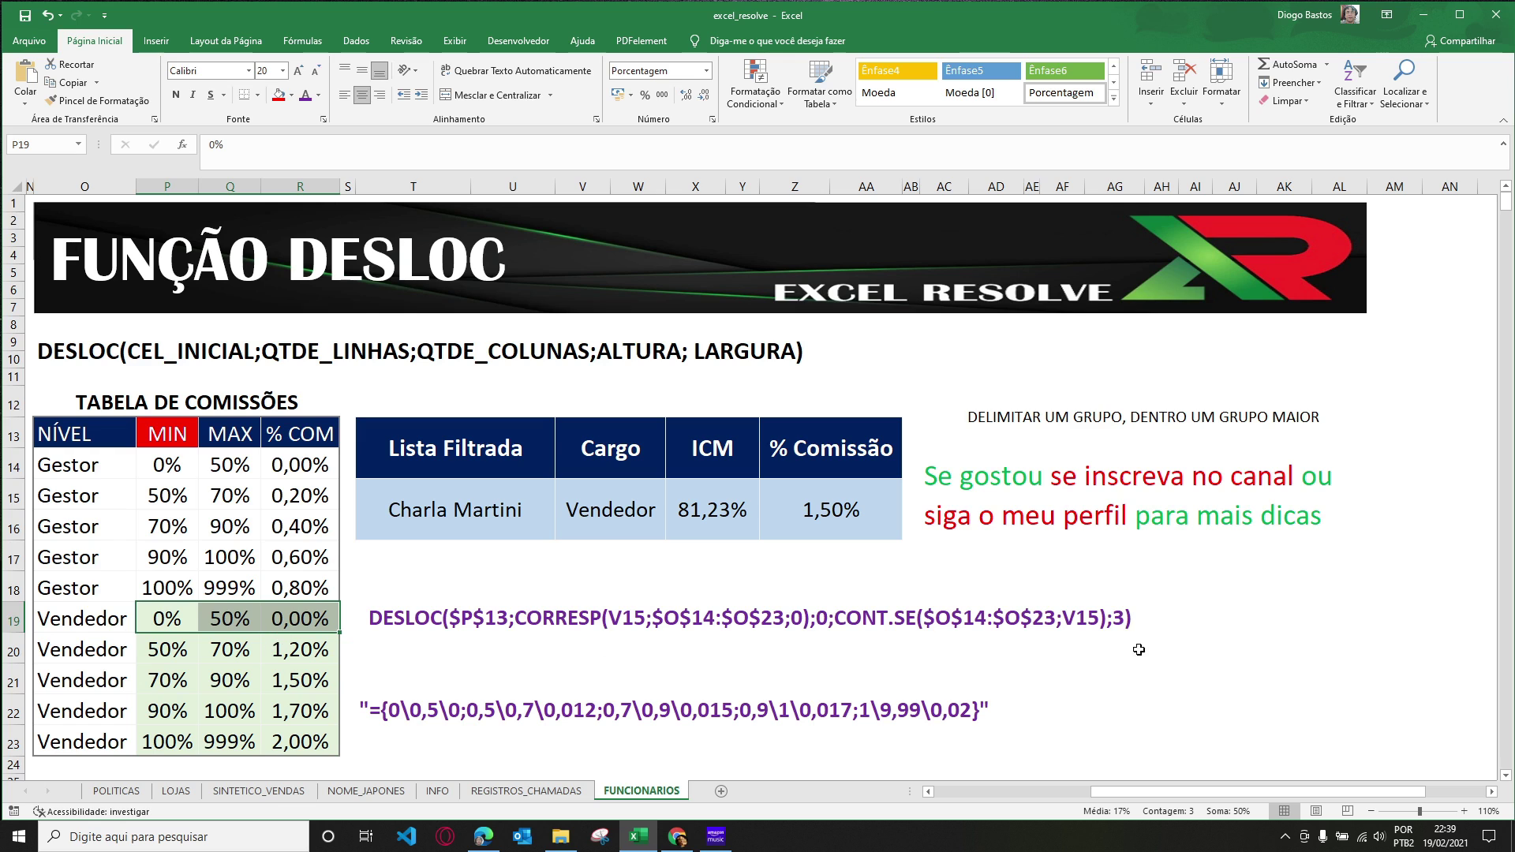
left_click(468, 619)
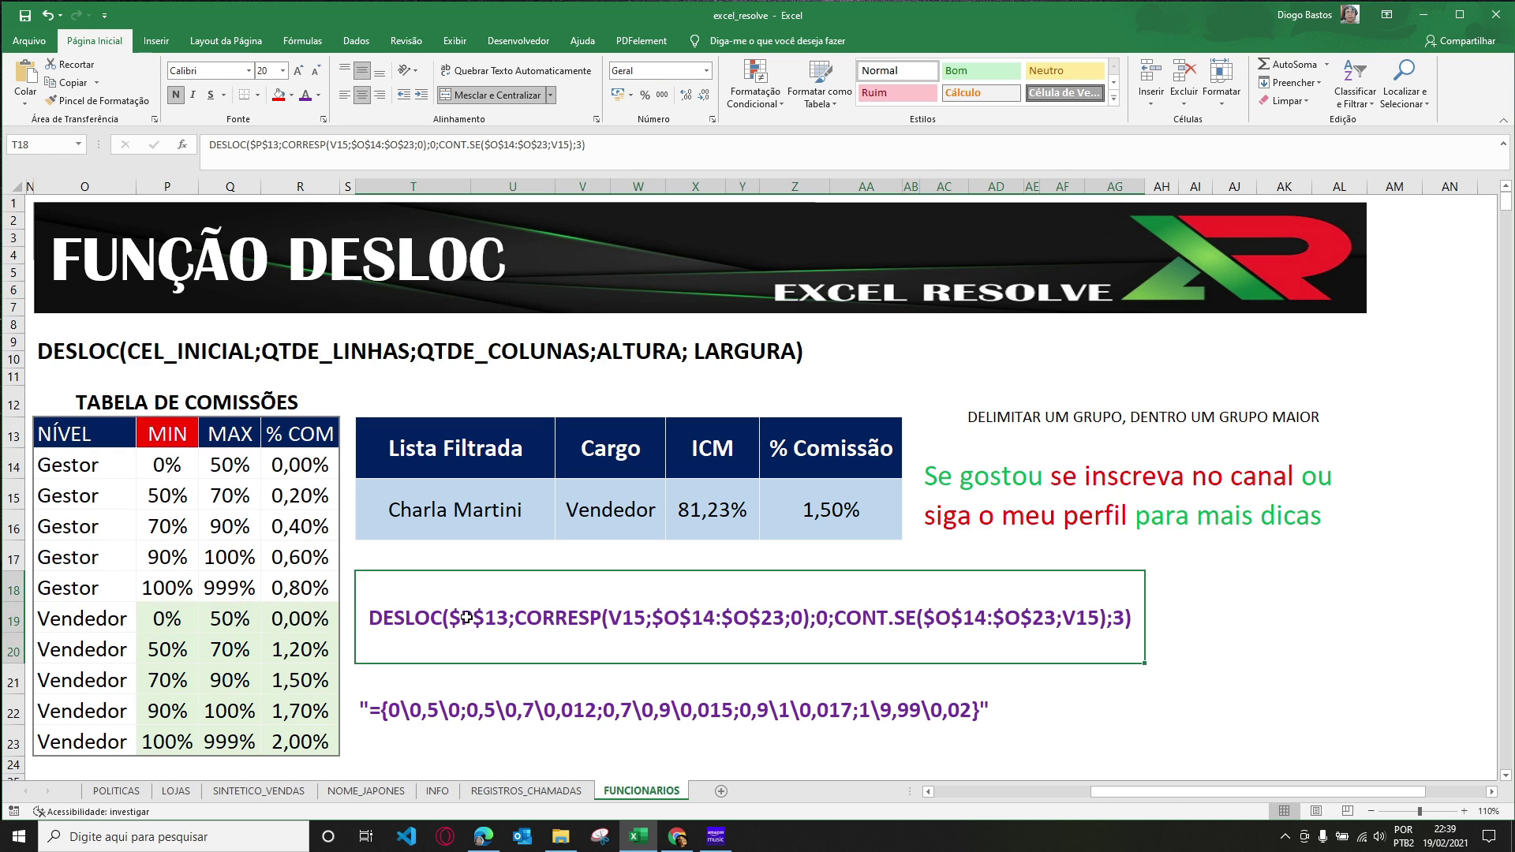
left_click(441, 708)
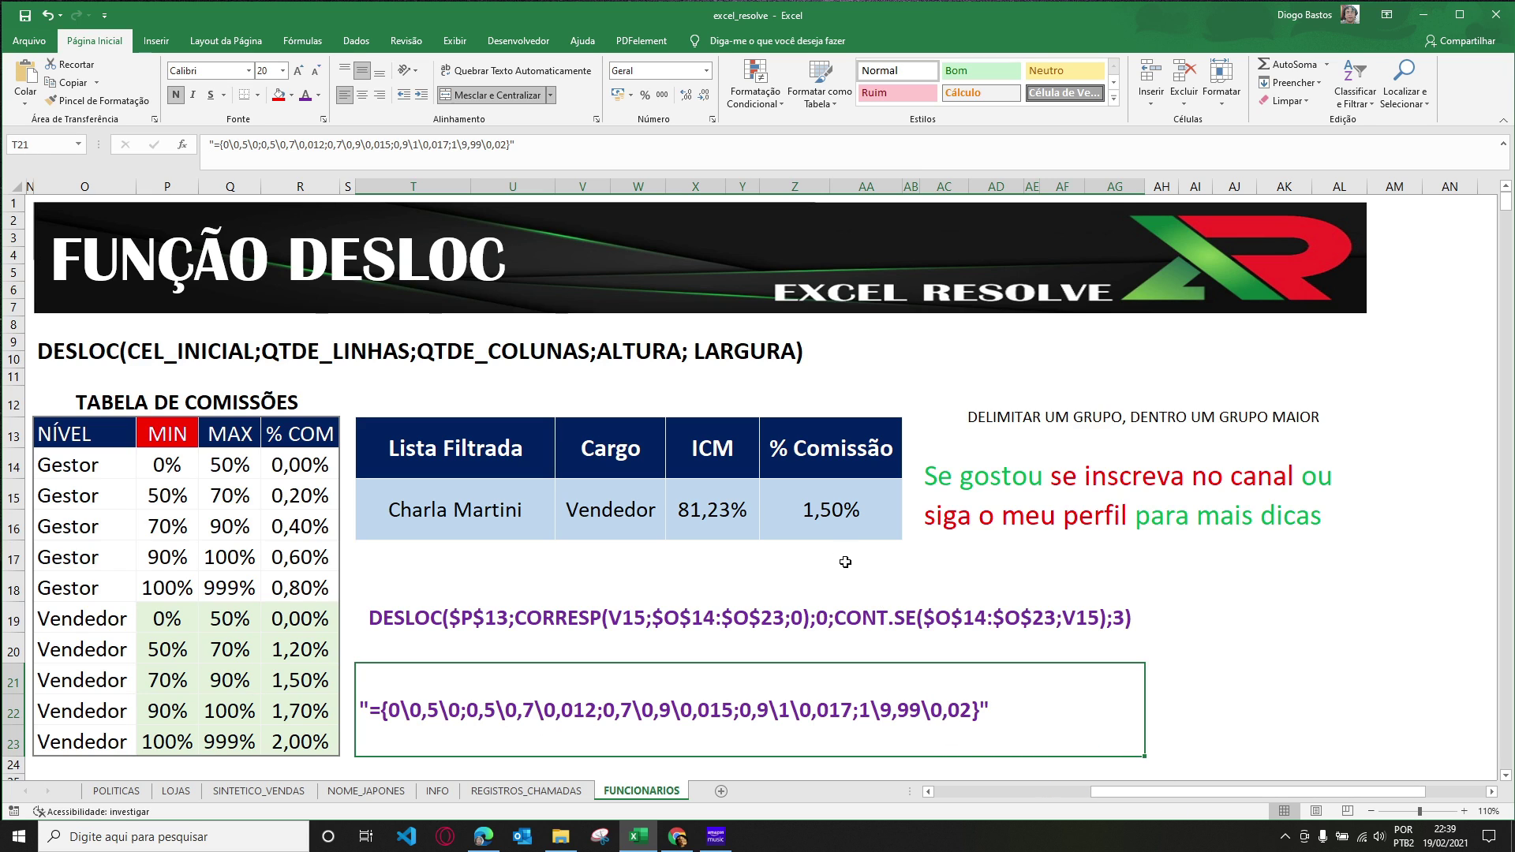
Copy the PROCV portion inside SEERRO from the % Comissão formula in Z15, leaving the formula unchanged.
left_click(829, 519)
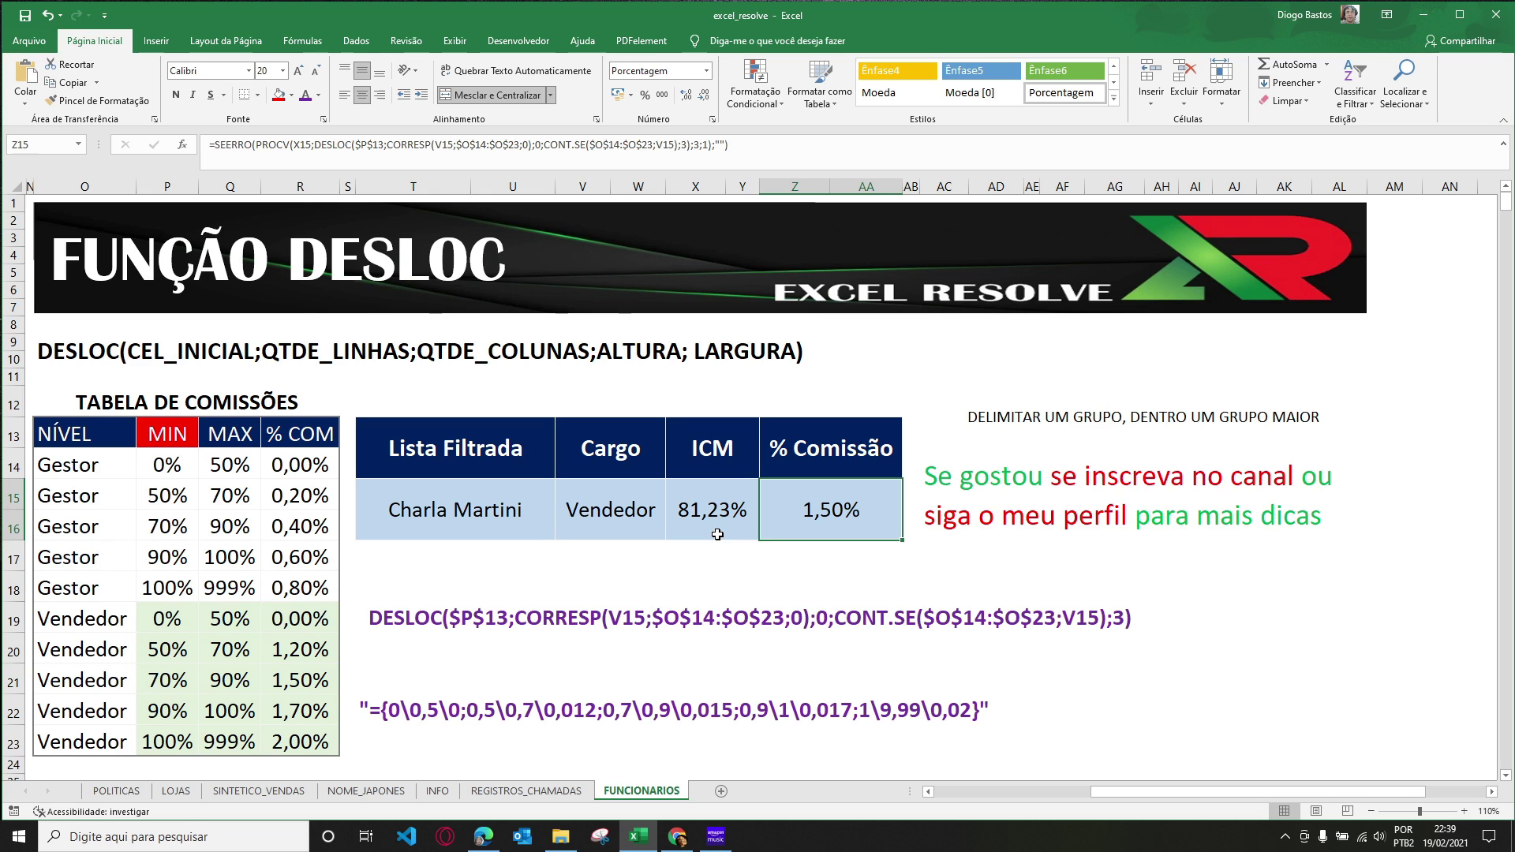
left_click(298, 145)
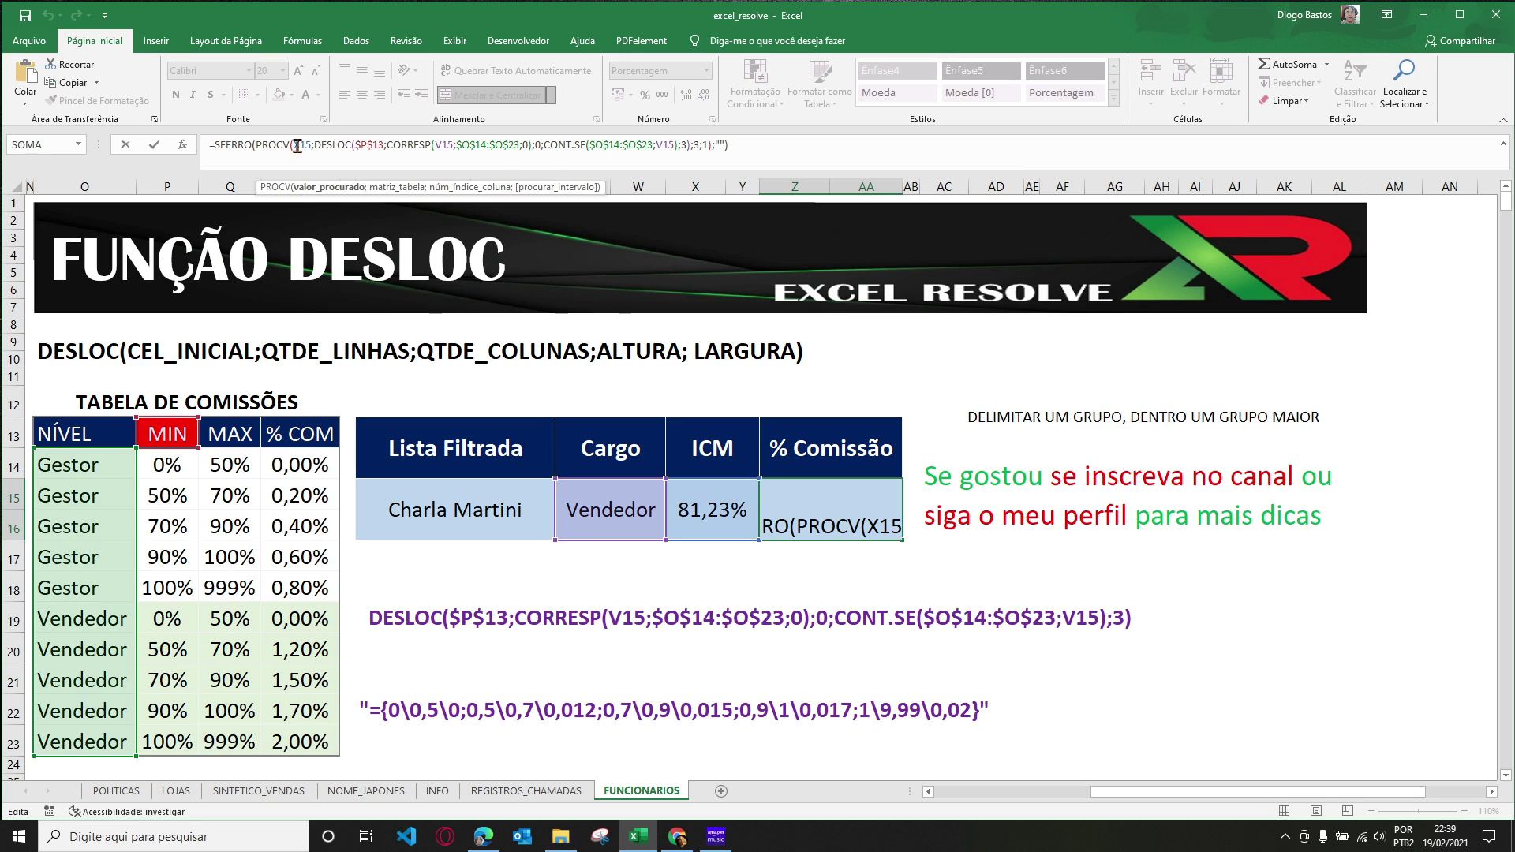
left_click(265, 148)
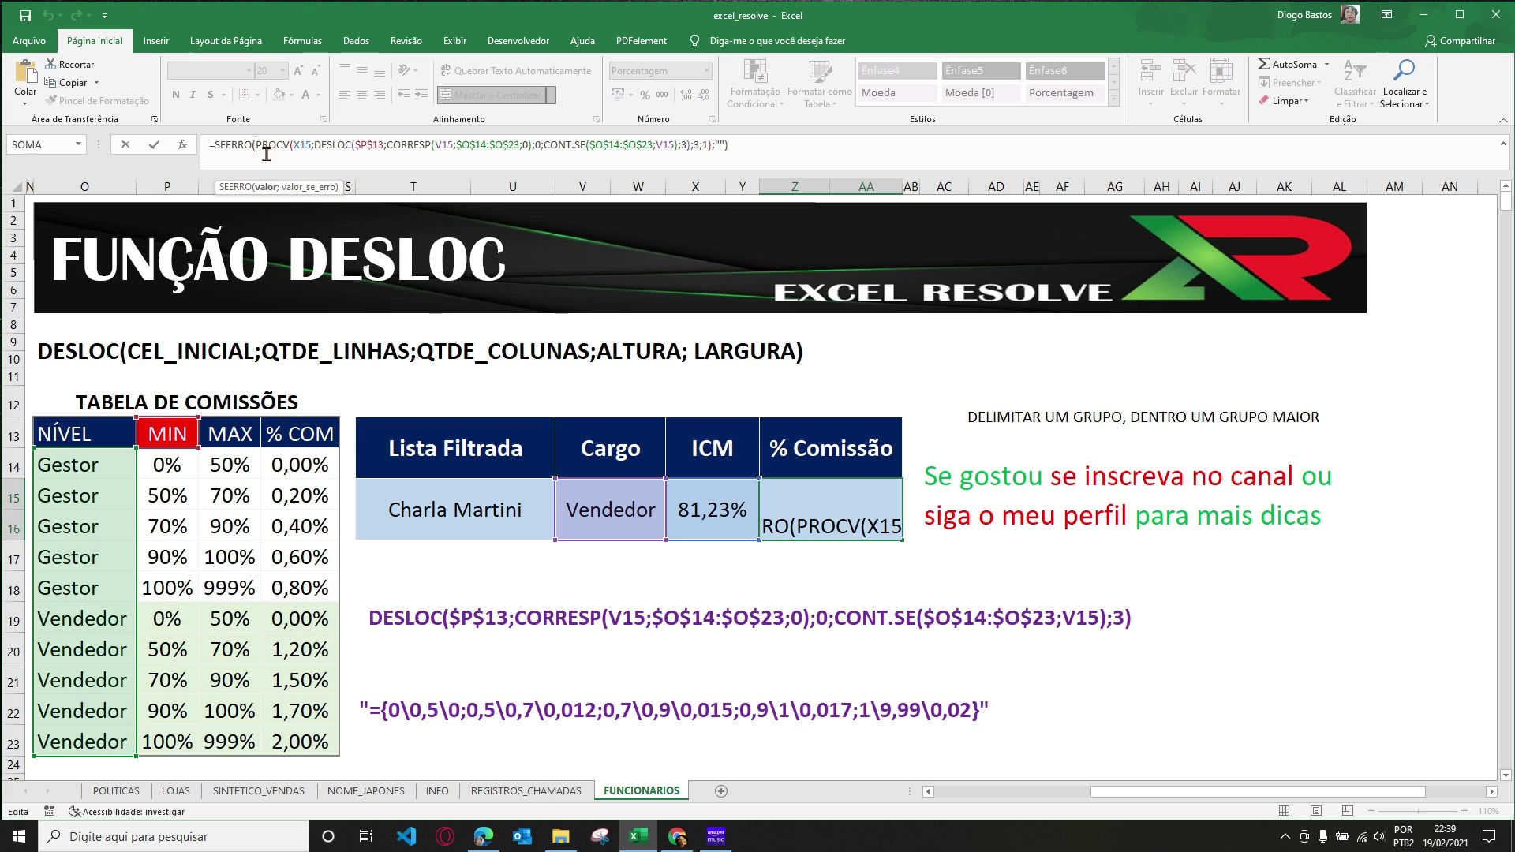
left_click(712, 146, "shift")
key("ctrl+c")
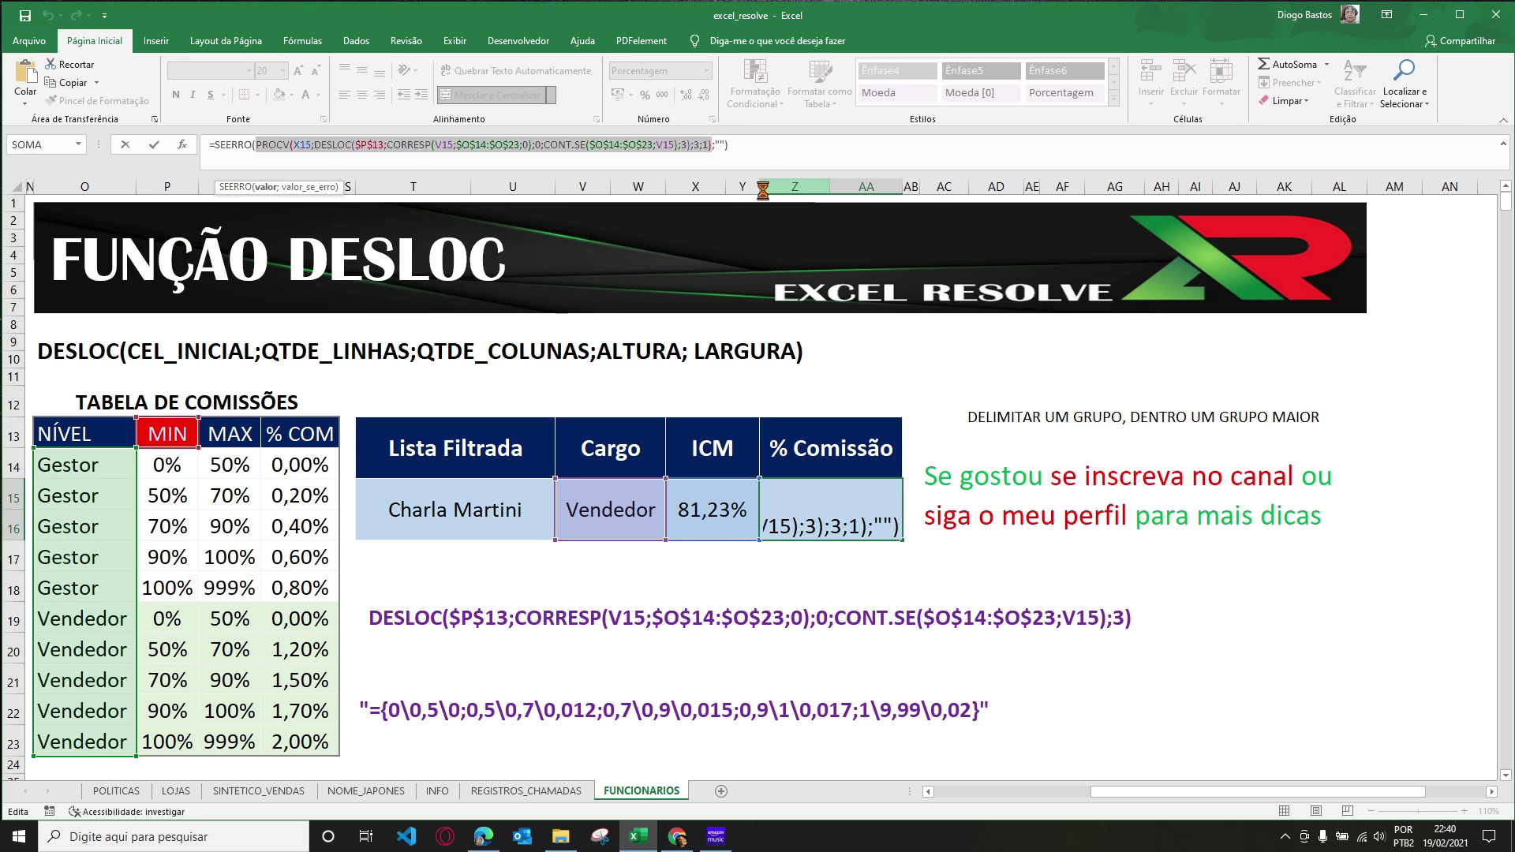
key("Return")
Add the copied PROCV formula as text on a new line below the array in the T21 note.
left_click(722, 744)
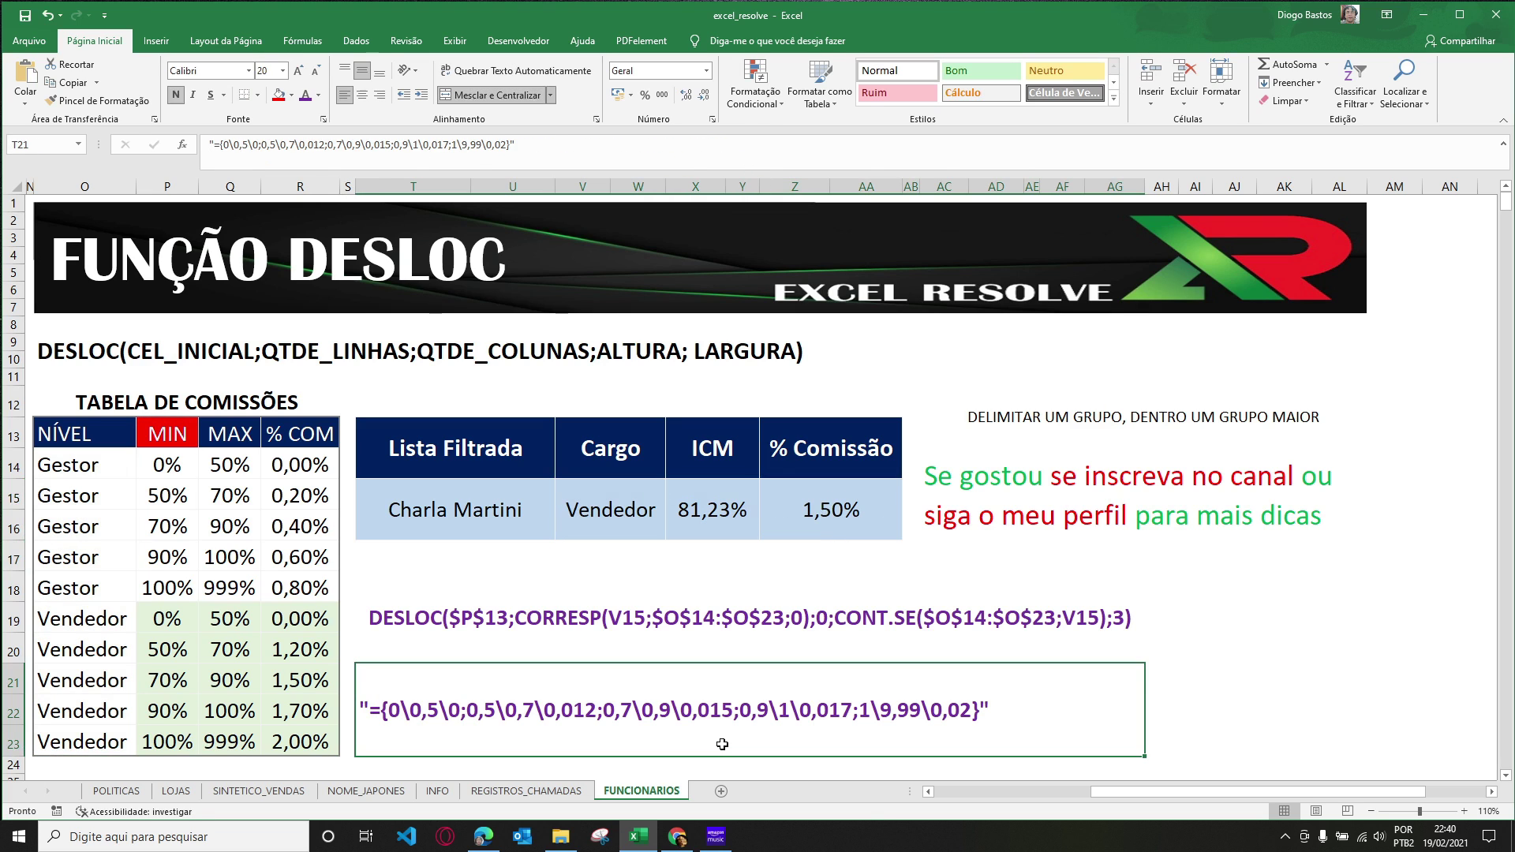
left_click(1229, 644)
left_click(1171, 713)
left_click(722, 740)
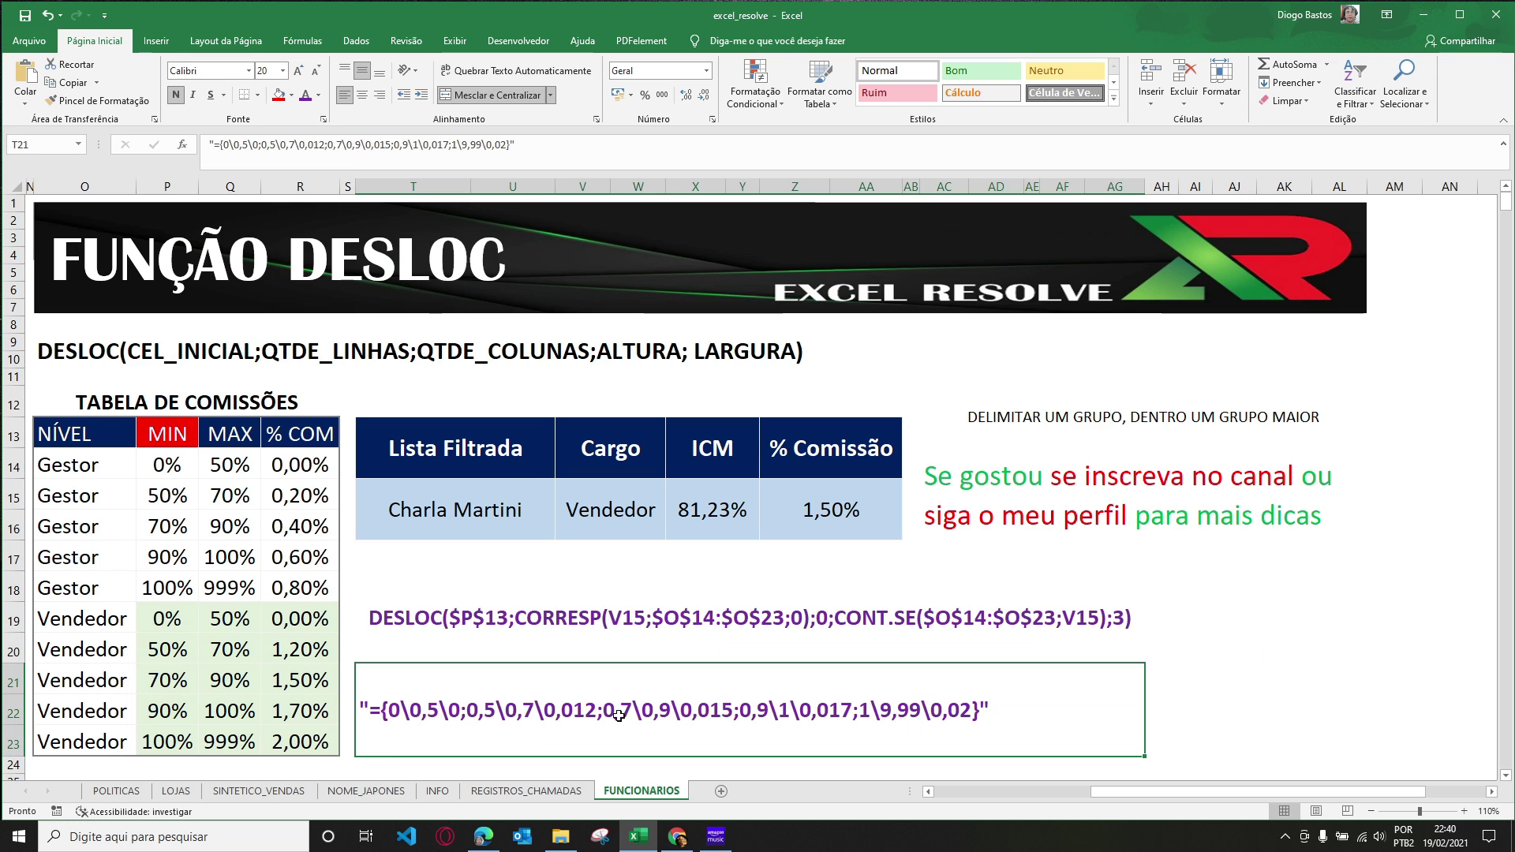
left_click(538, 146)
key("shift+Return")
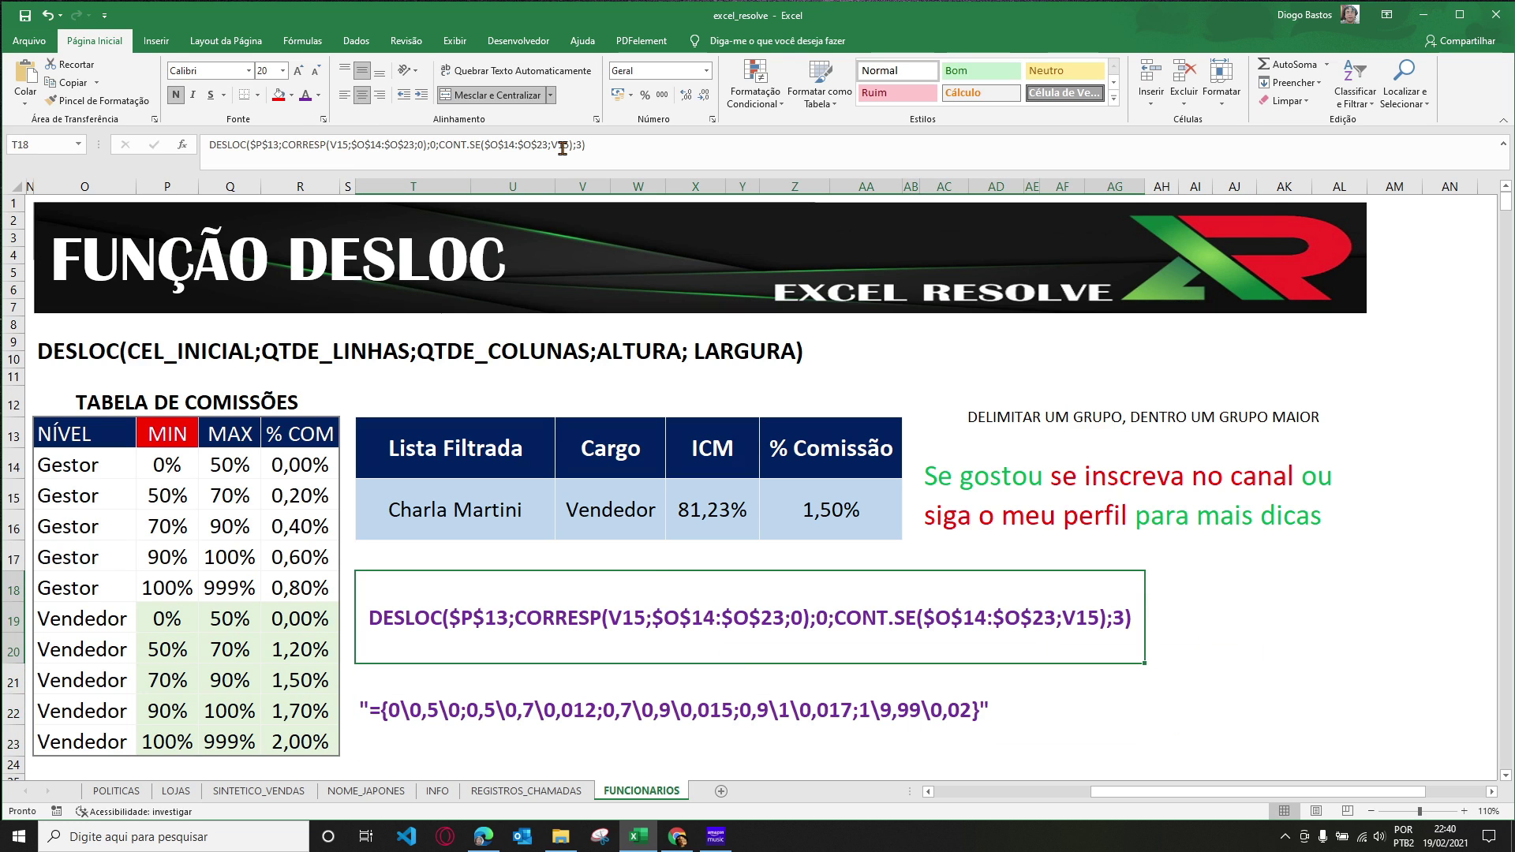
key("Return")
left_click(543, 160)
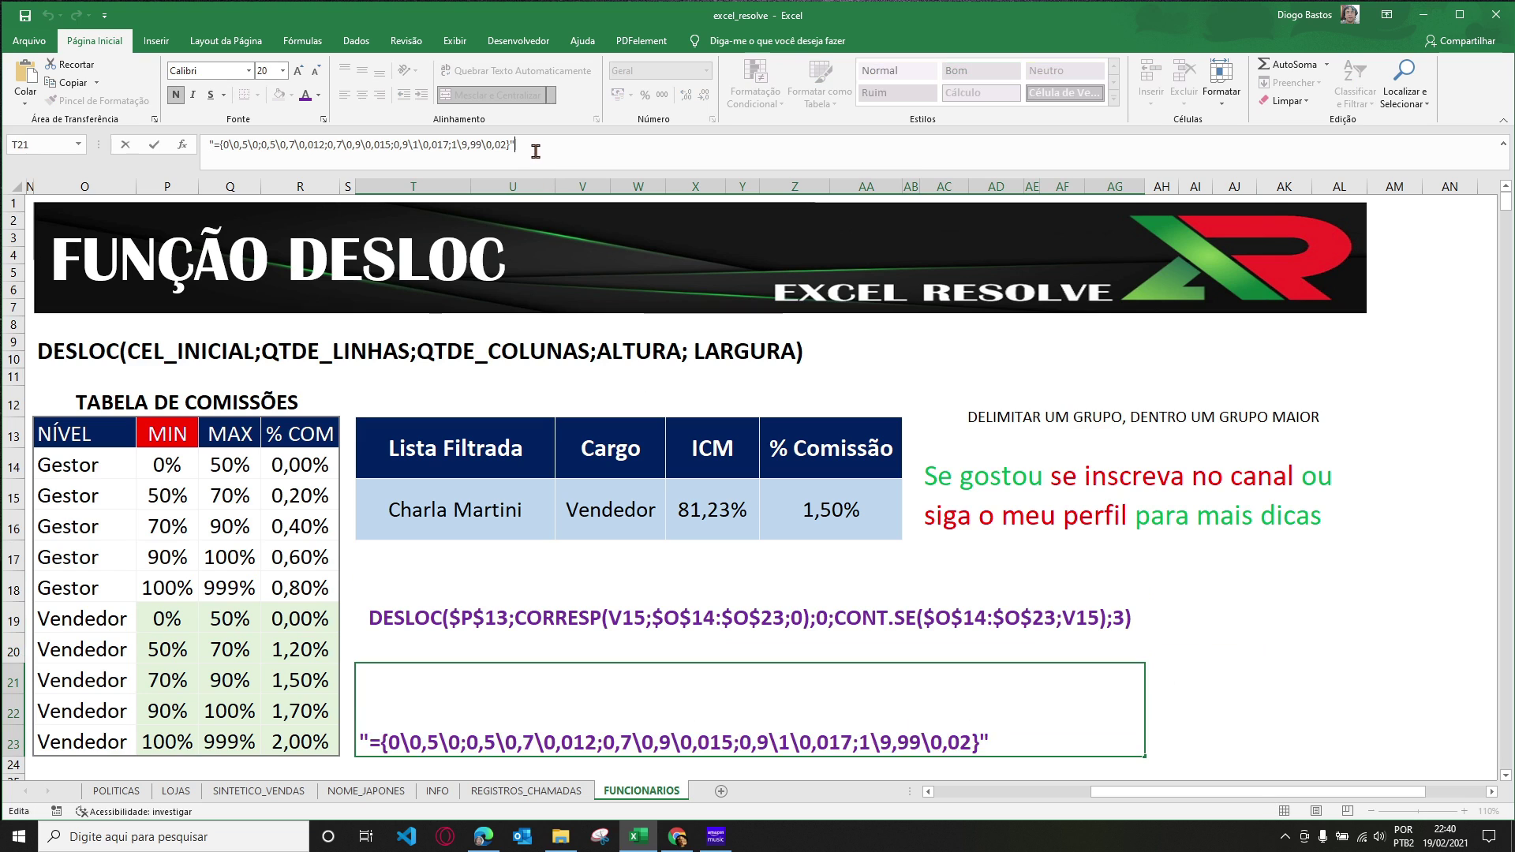
key("ctrl+v")
left_click(549, 736)
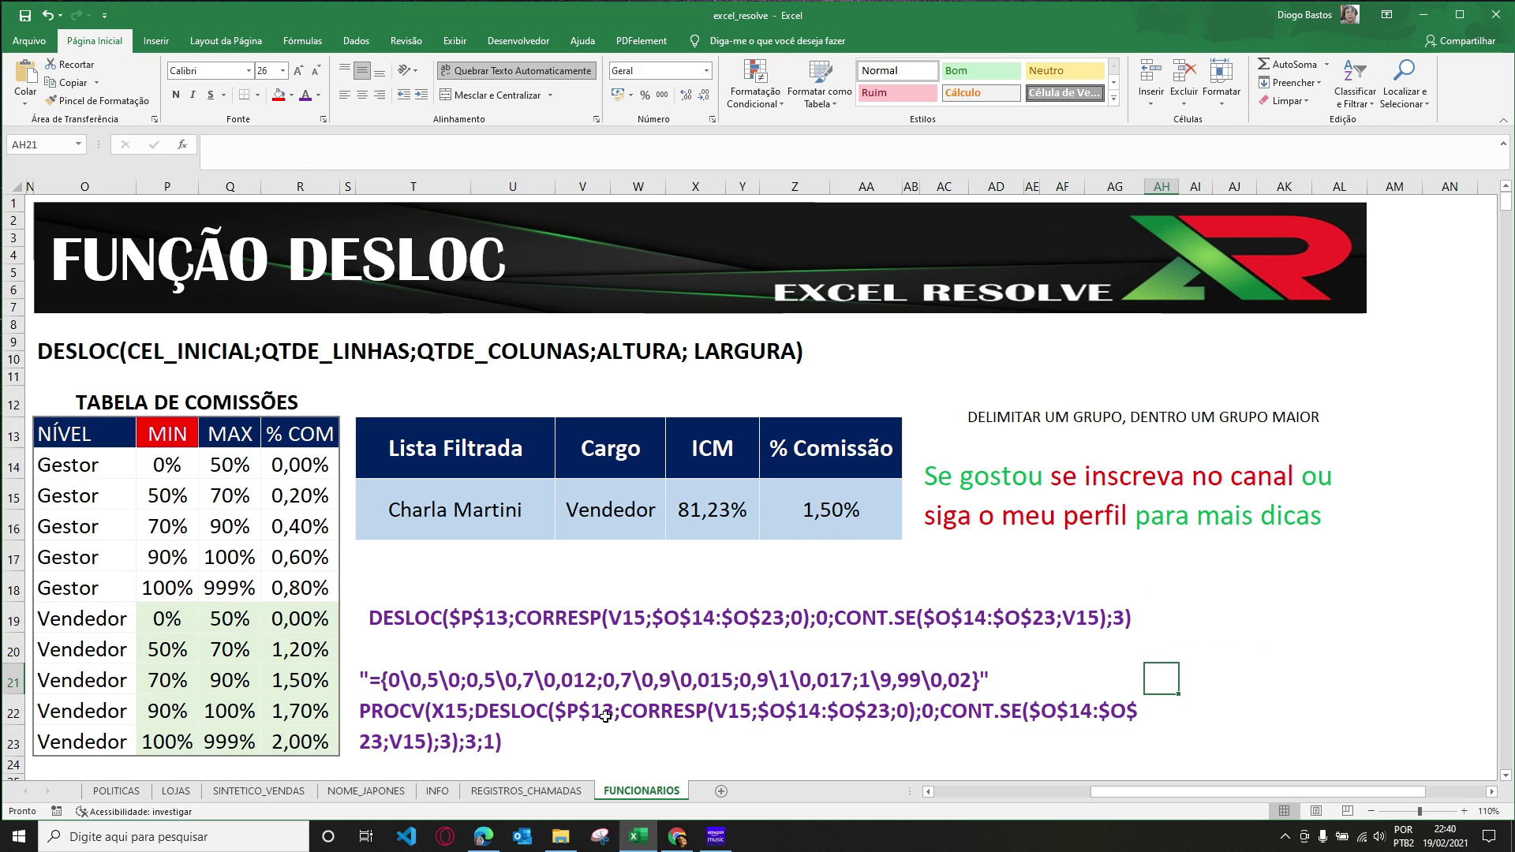
Examine the PROCV text in the T21 note: lookup value X15, the DESLOC table argument, and the array it stands for.
double_click(462, 715)
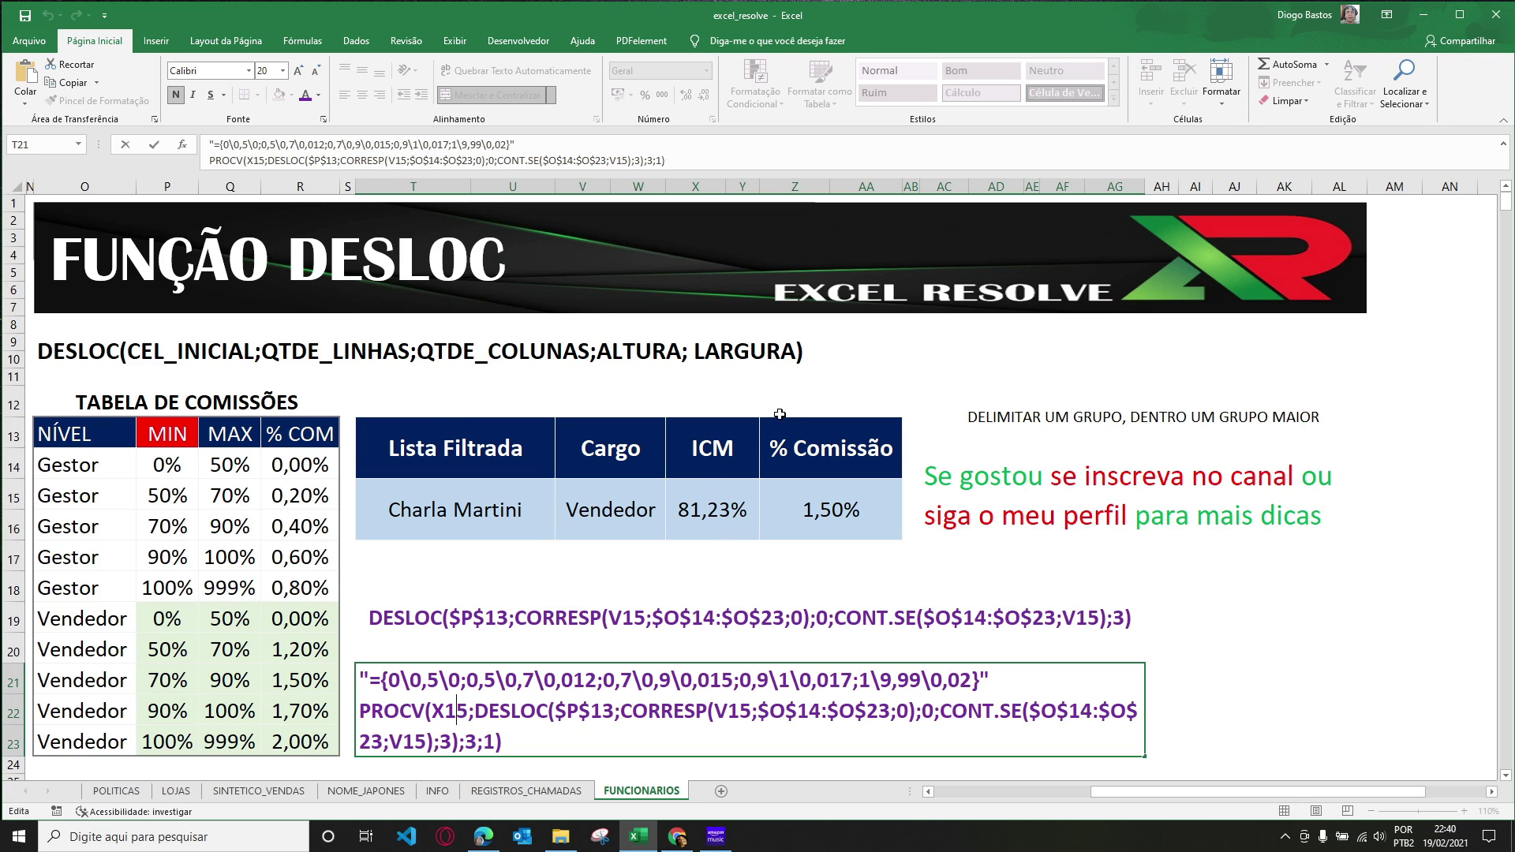
left_click_drag(431, 713, 468, 713)
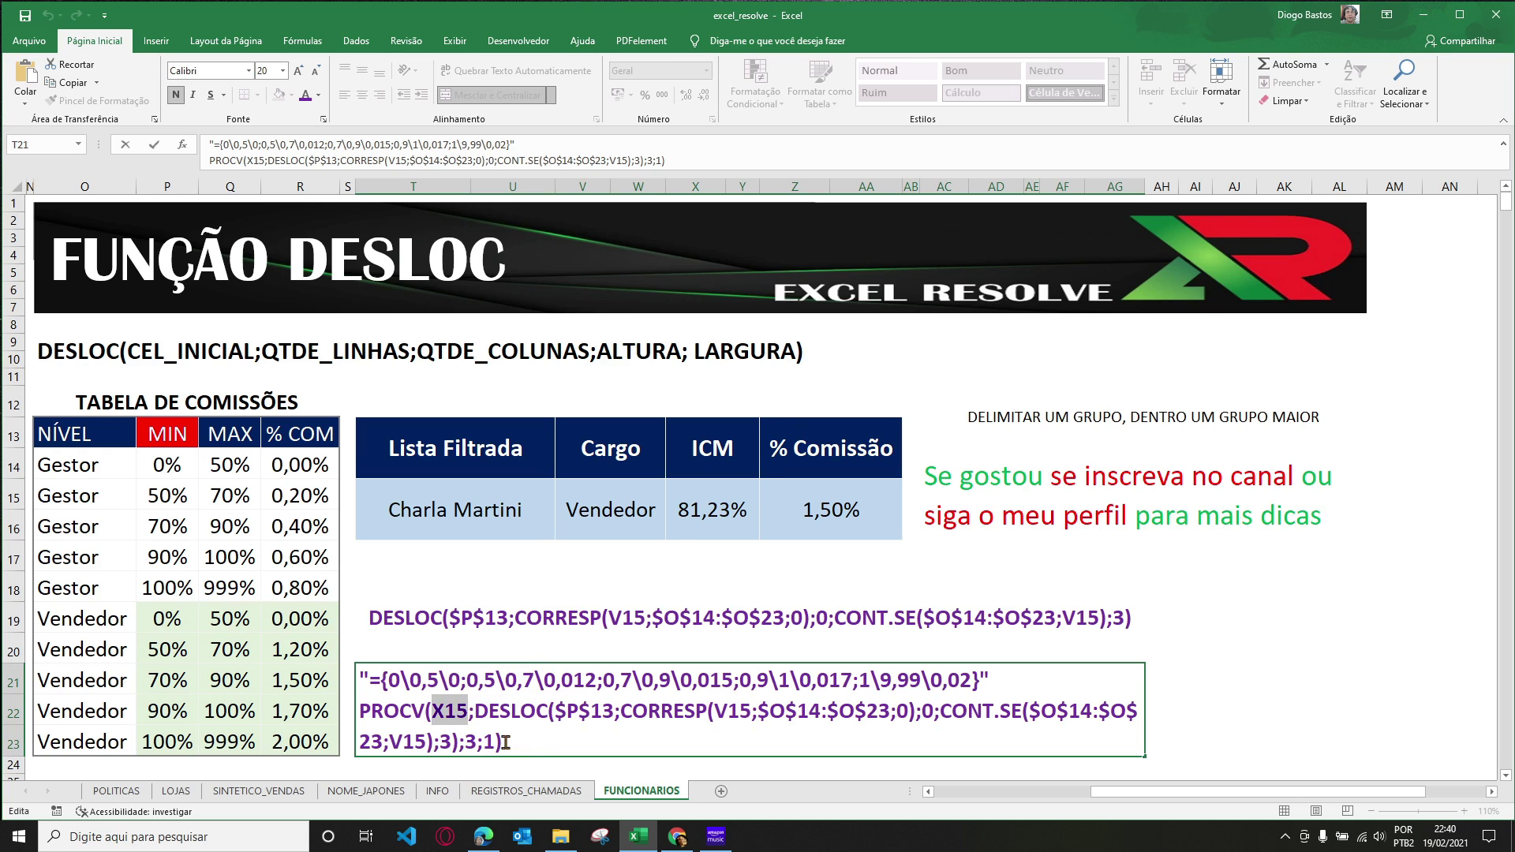
left_click(479, 710)
left_click_drag(479, 710, 433, 756)
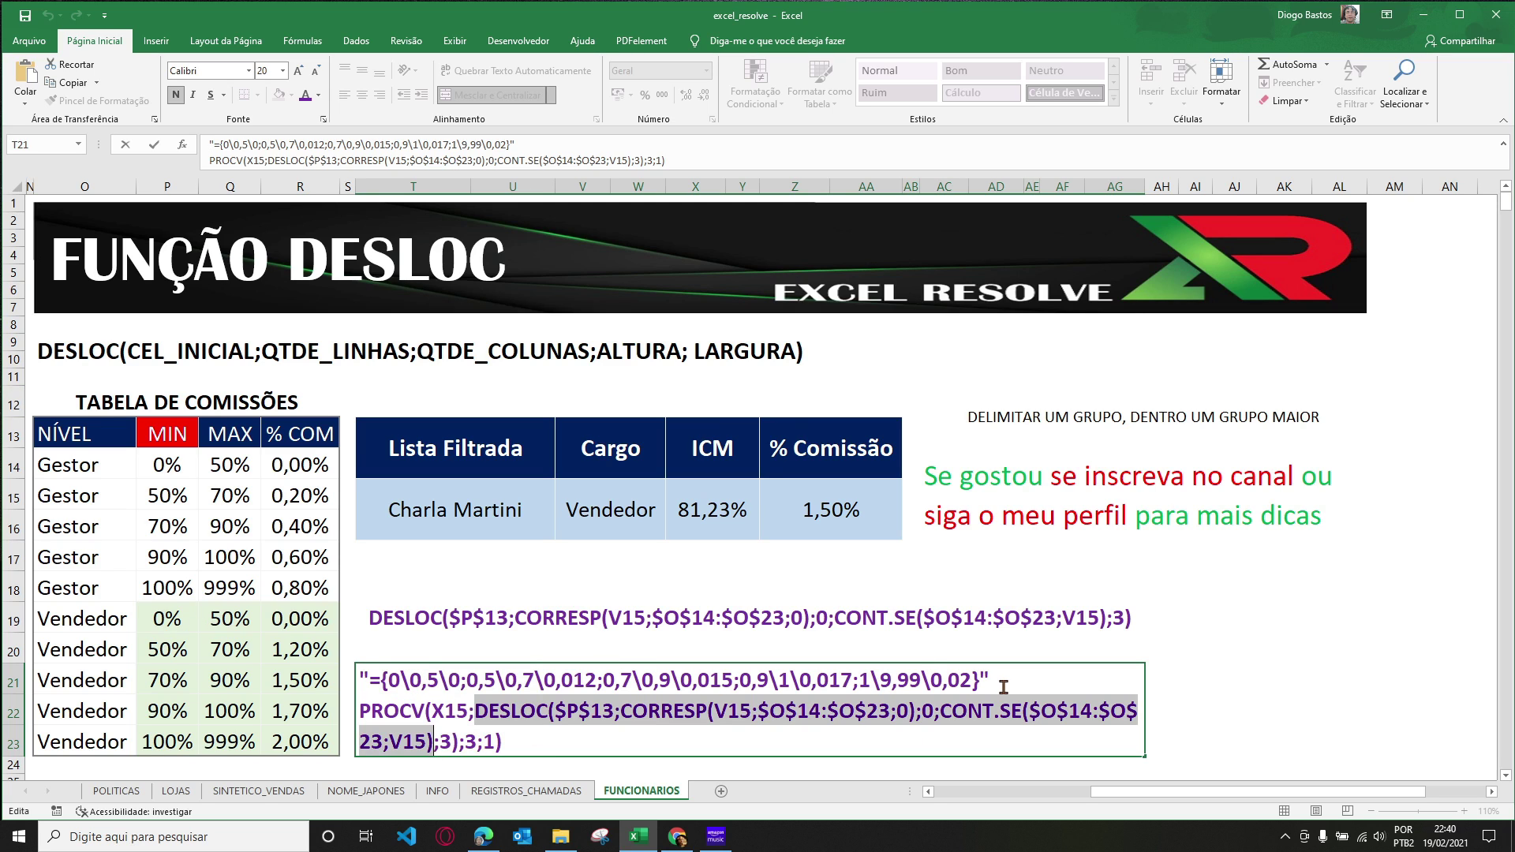
left_click_drag(1002, 682, 357, 685)
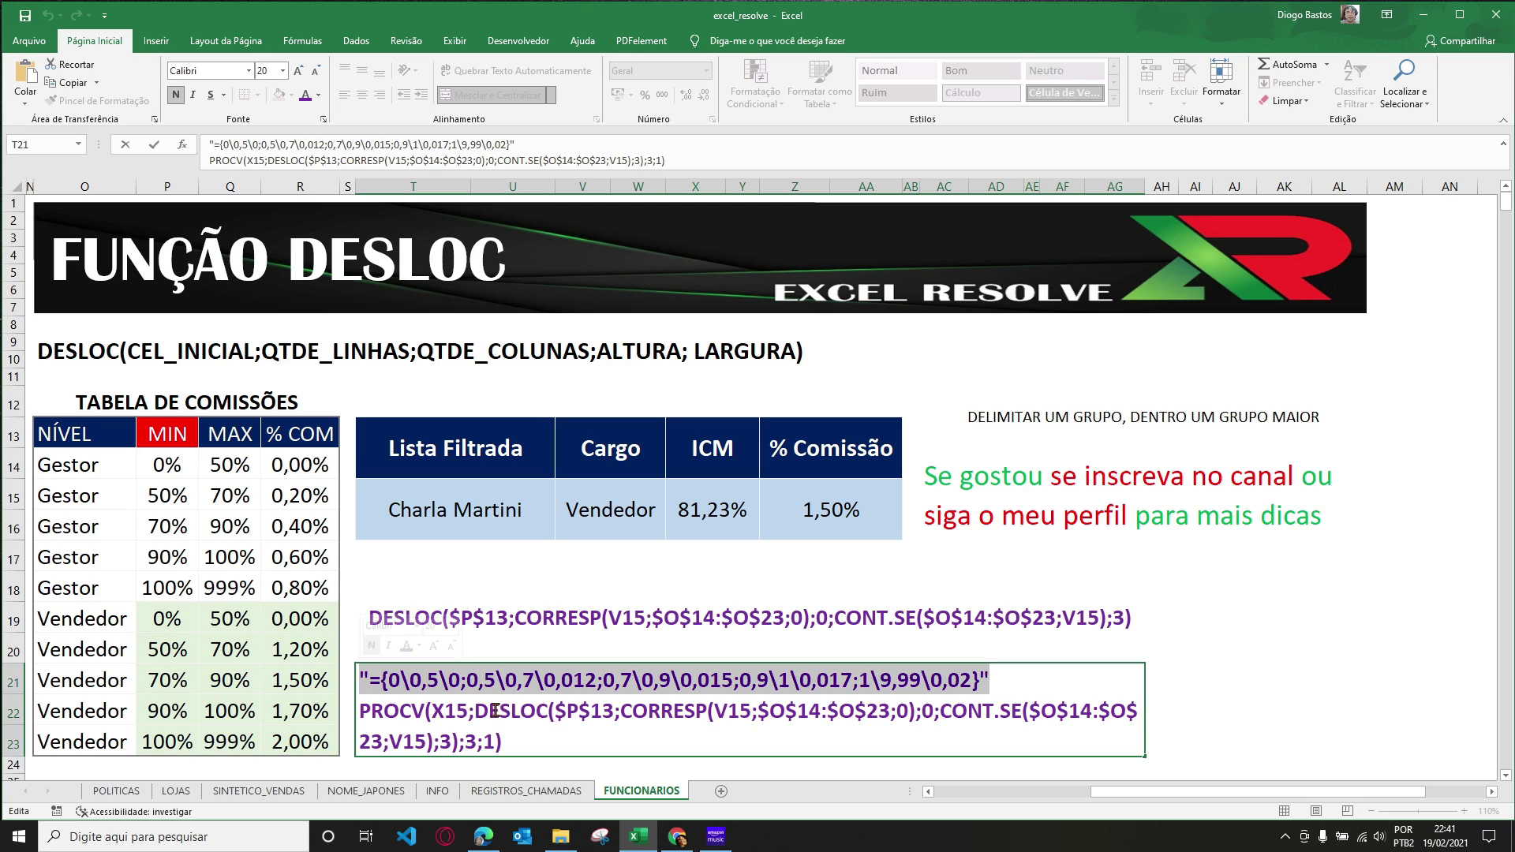
left_click_drag(983, 680, 362, 680)
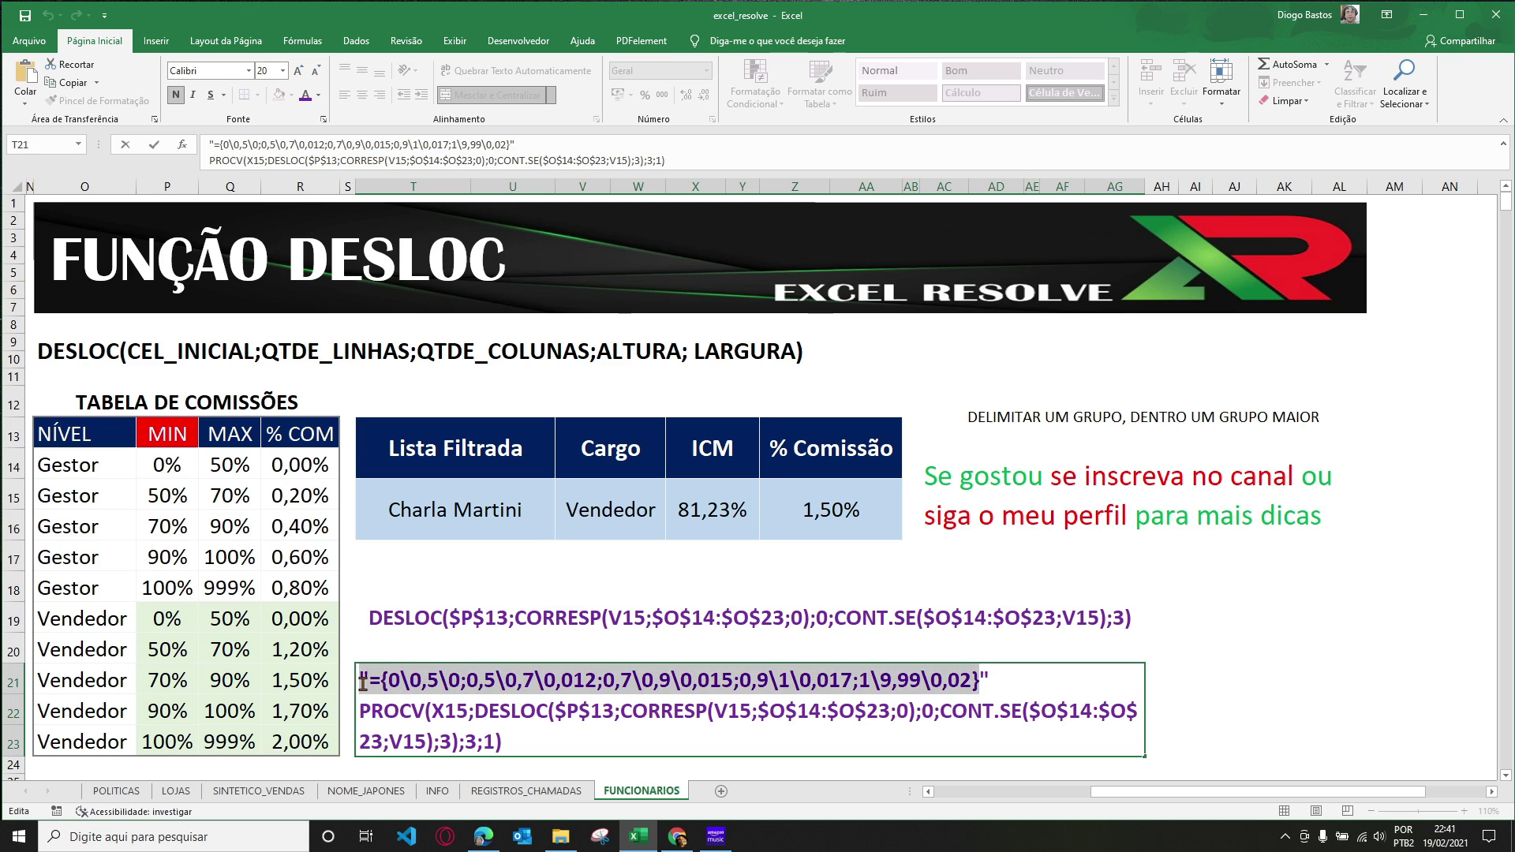
left_click(985, 678)
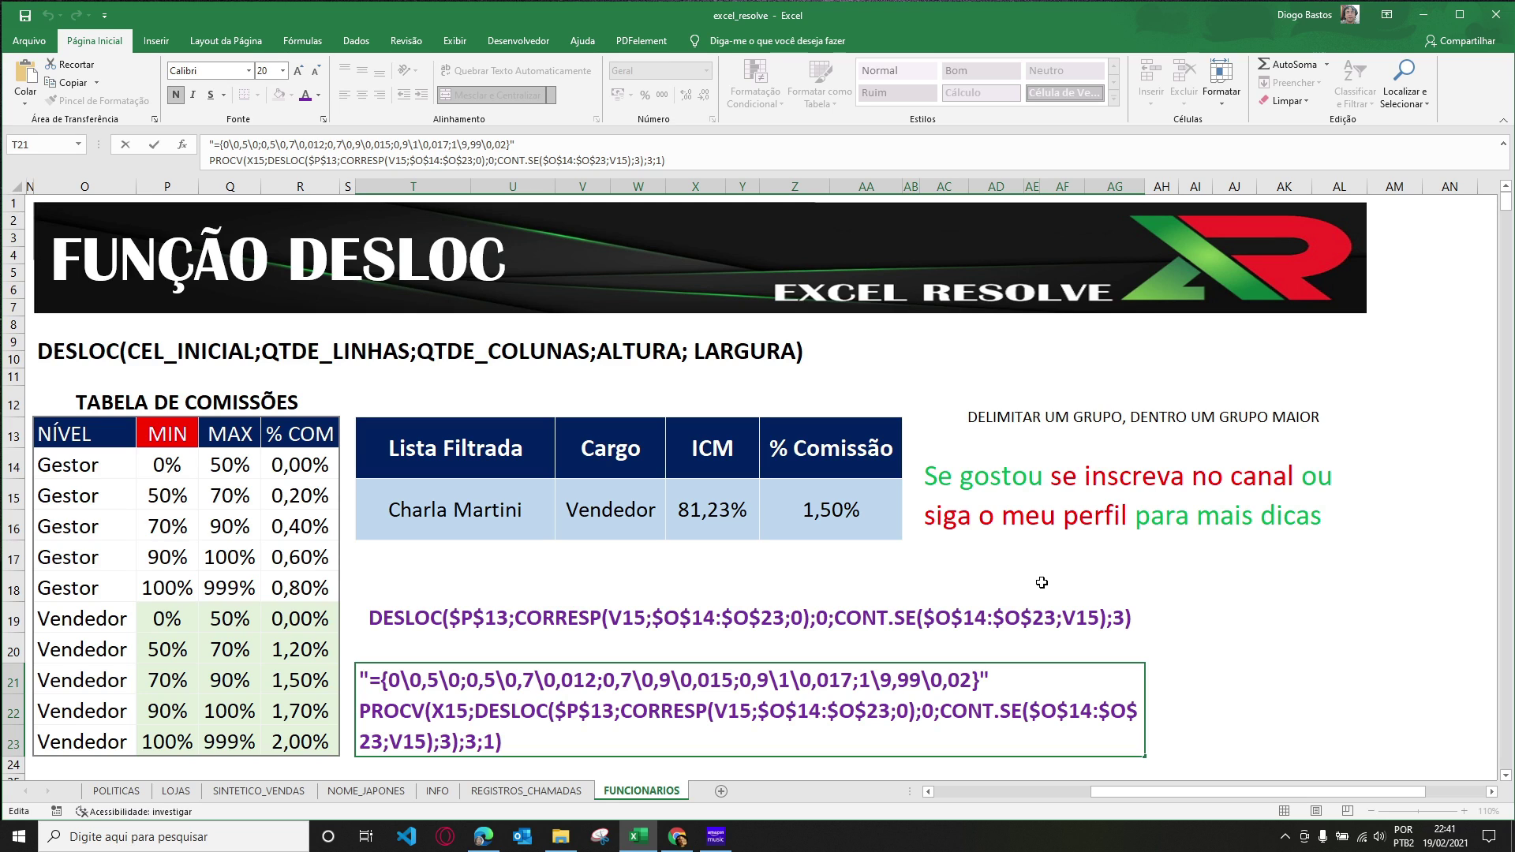
Delete the PROCV formula text and its line break from the T21 note, keeping only the array text.
left_click_drag(360, 711, 527, 748)
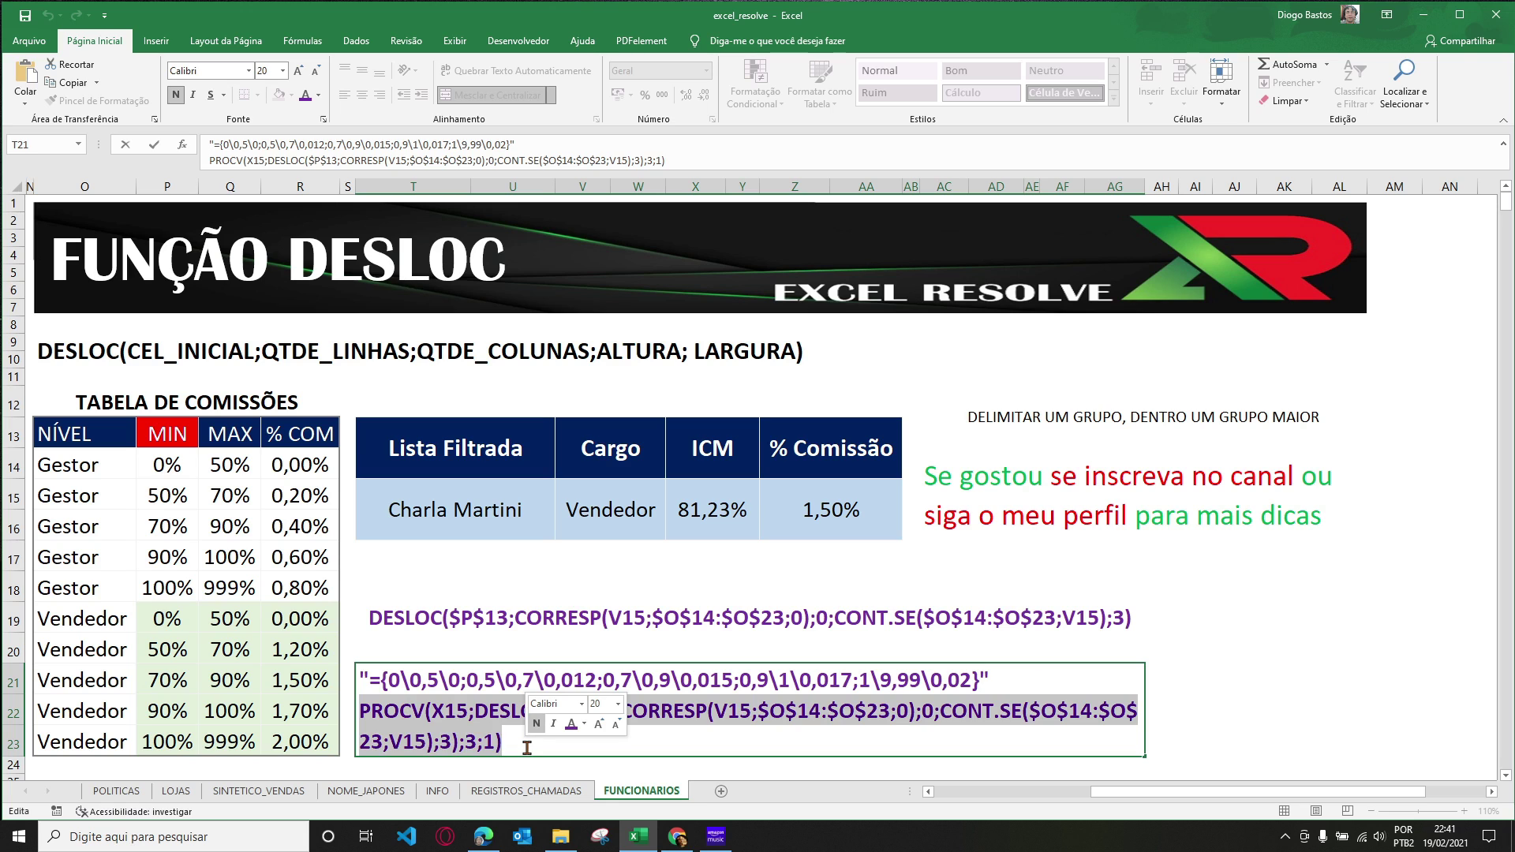
key("Delete")
key("BackSpace")
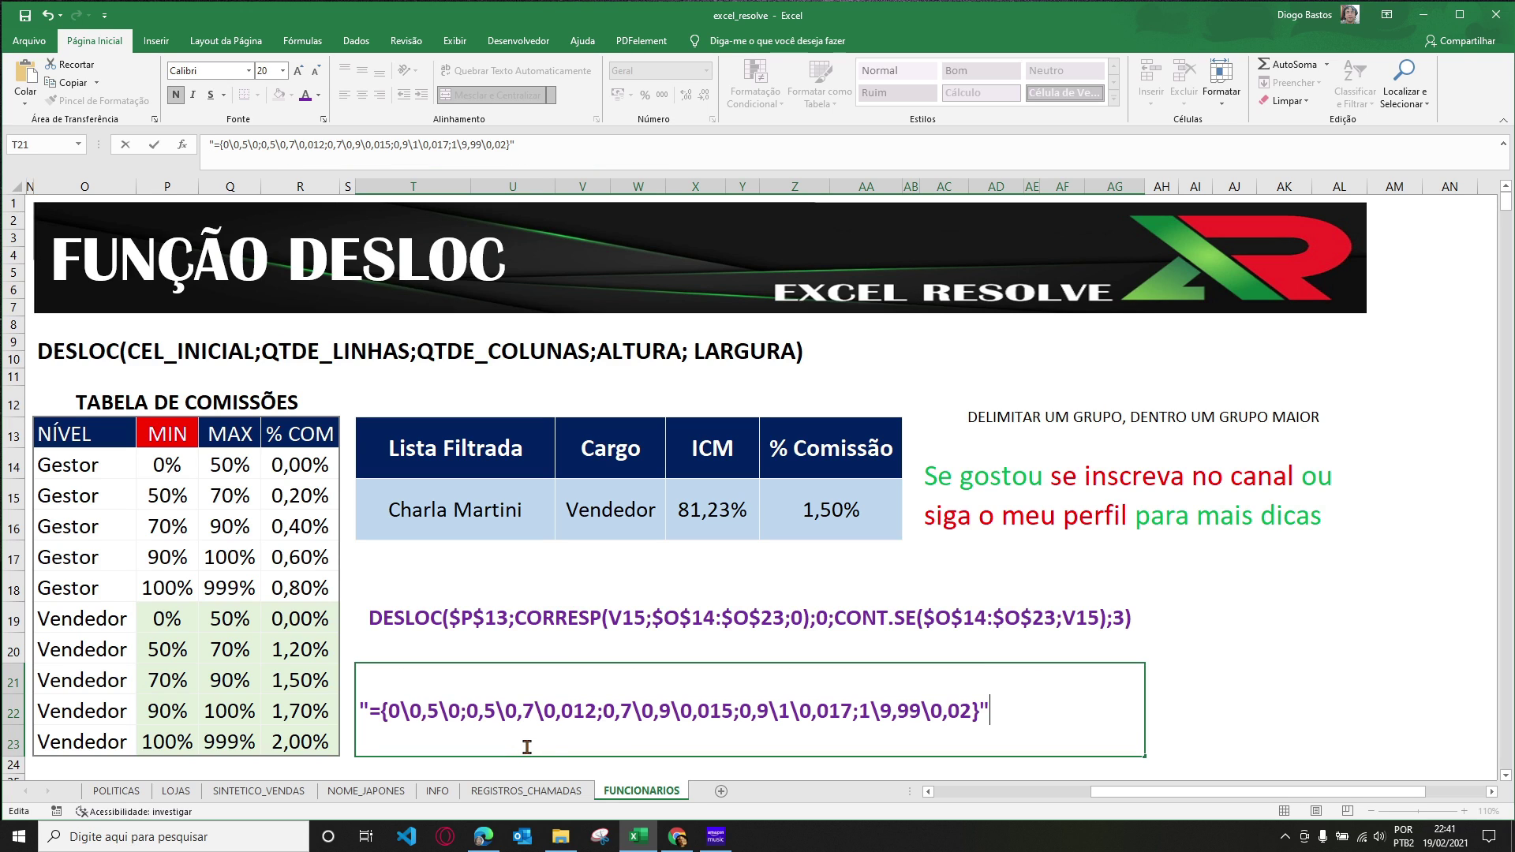
key("ctrl+Return")
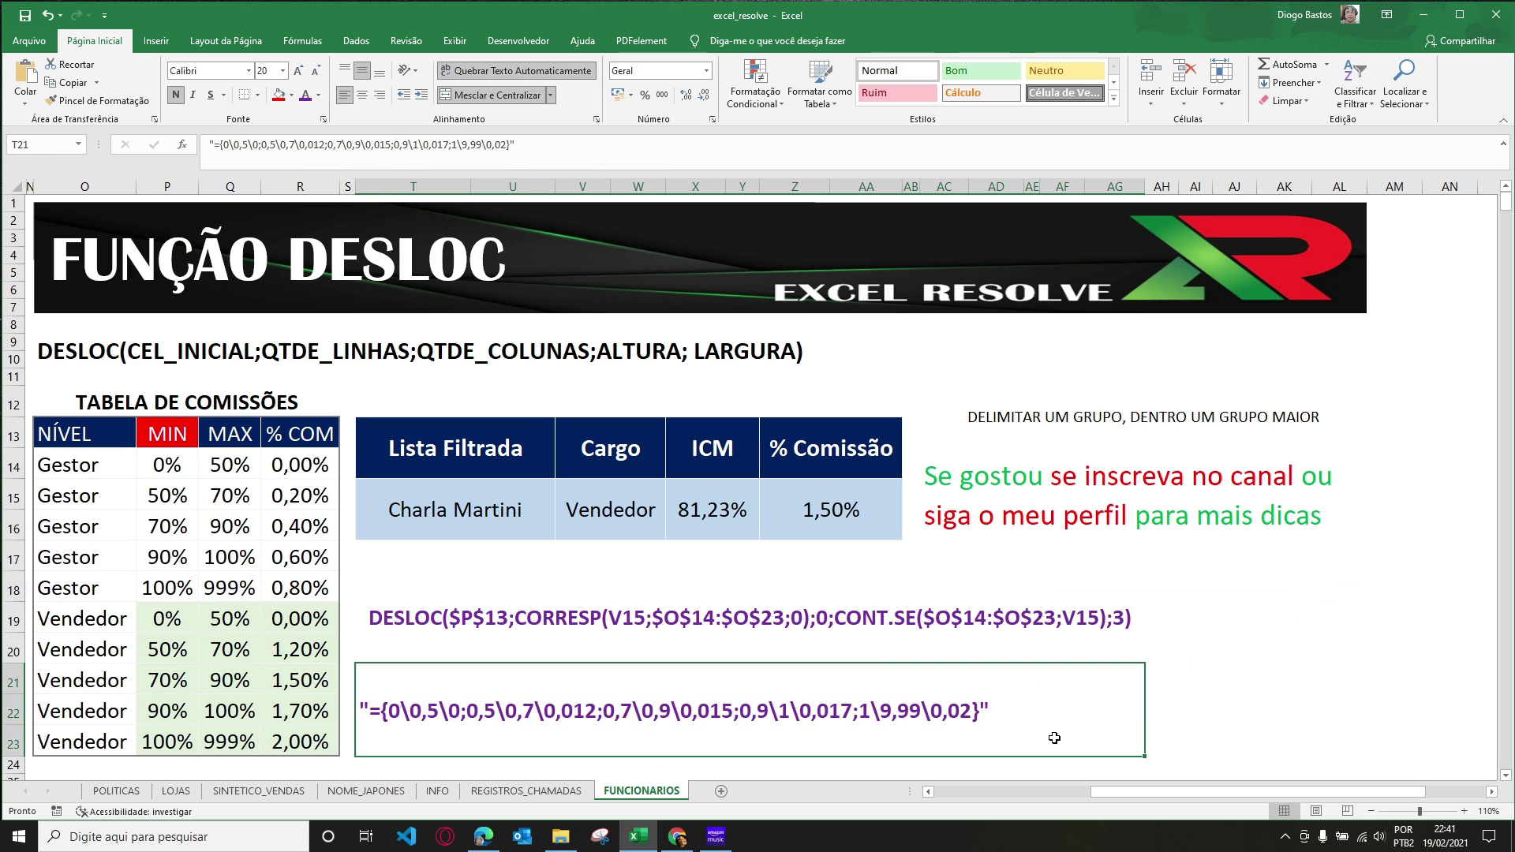